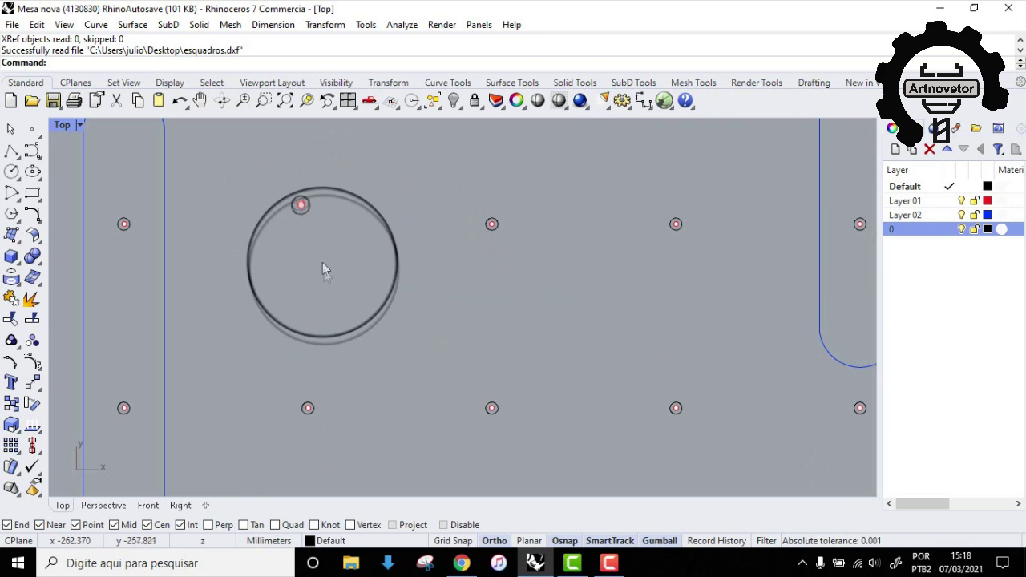
- Dimension the horizontal centre-to-centre spacing between two neighbouring holes in the same row, placing the dimension line just below them
scroll(314, 227, up, 8)
right_drag(338, 262, 319, 202)
scroll(319, 202, down, 4)
right_drag(319, 205, 375, 262)
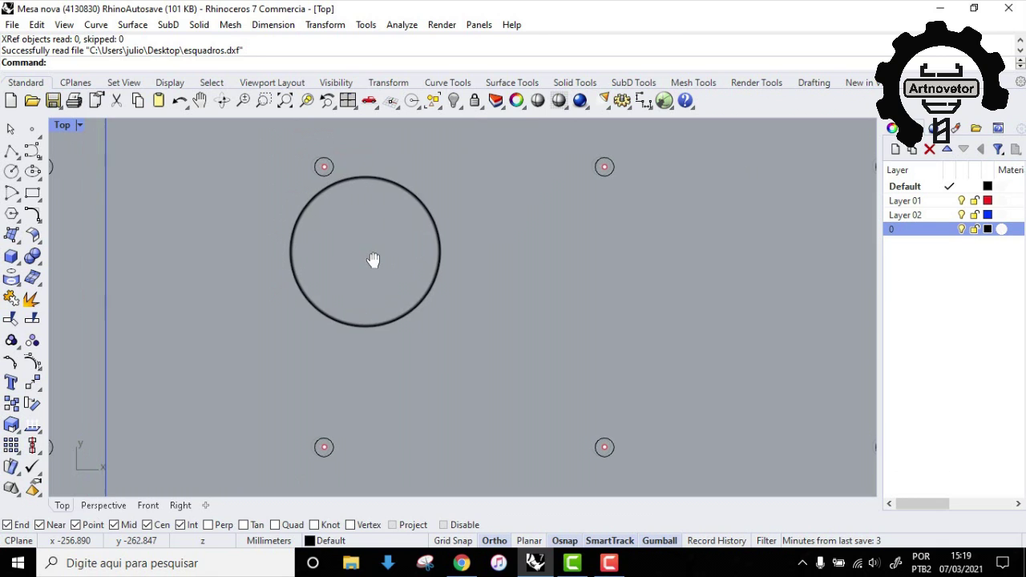
click(644, 100)
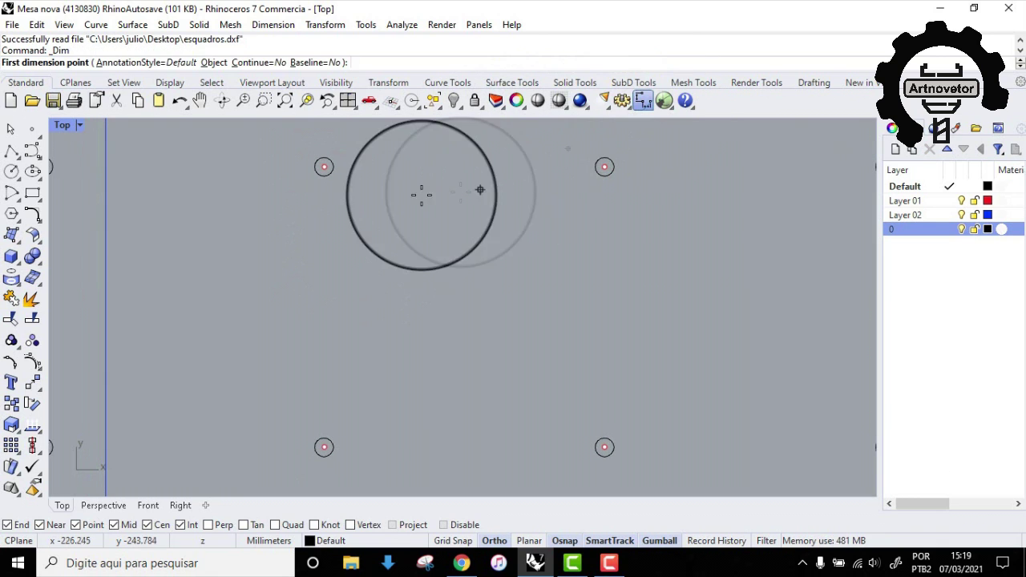
click(324, 167)
click(604, 166)
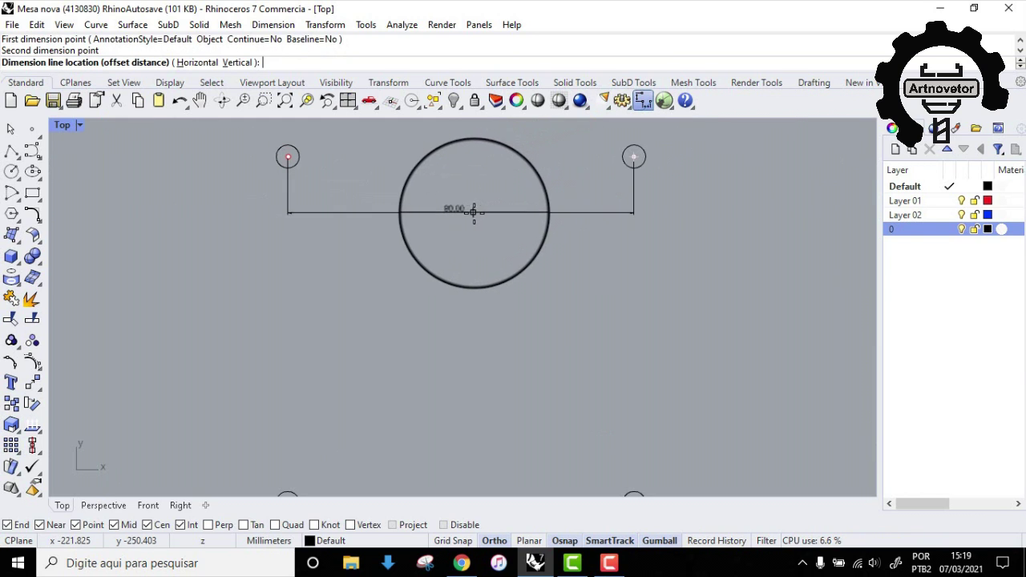
click(475, 187)
- Dimension the vertical centre-to-centre spacing between the right-hand hole of that pair and the hole directly below it
key(Return)
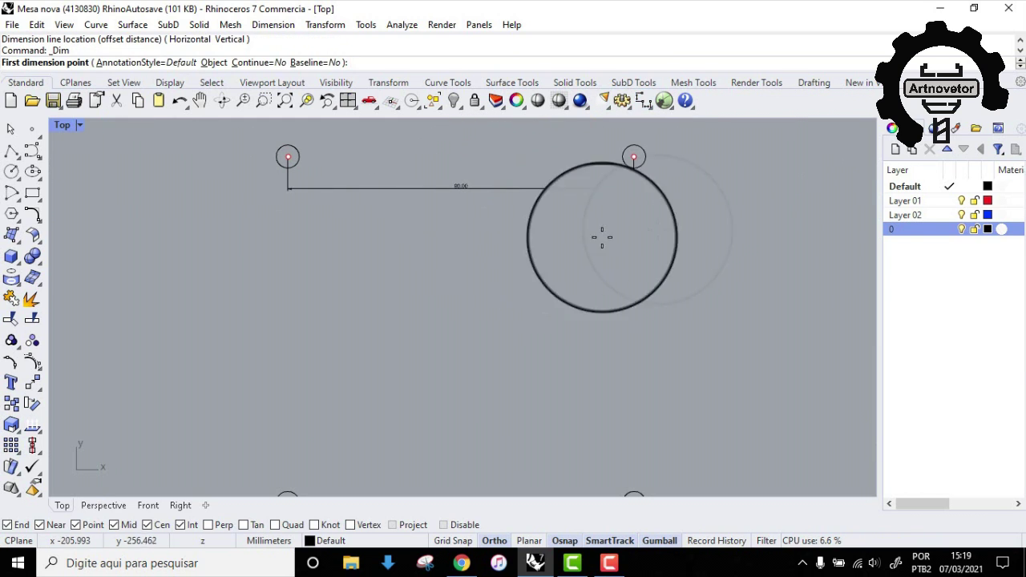
click(633, 157)
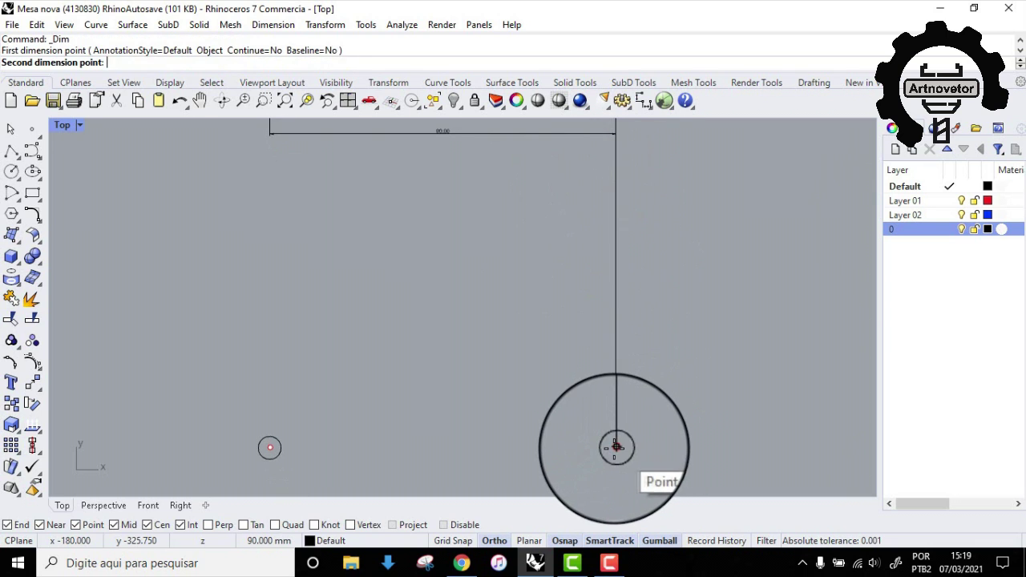
click(616, 447)
click(553, 385)
scroll(476, 325, down, 3)
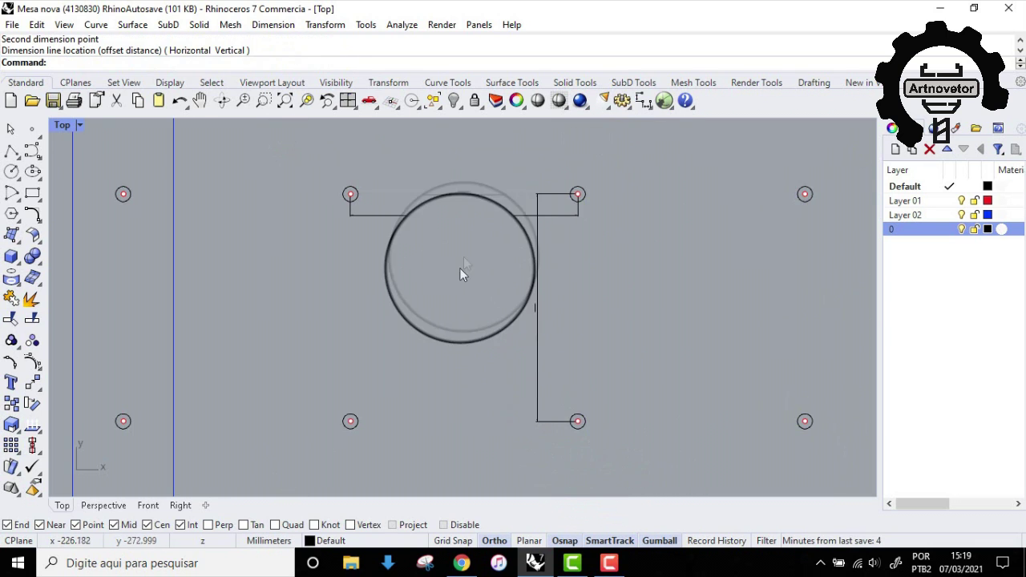
- Delete the horizontal and vertical spacing dimensions placed between the holes
scroll(459, 195, up, 6)
scroll(513, 300, down, 6)
scroll(523, 248, up, 3)
scroll(523, 242, down, 4)
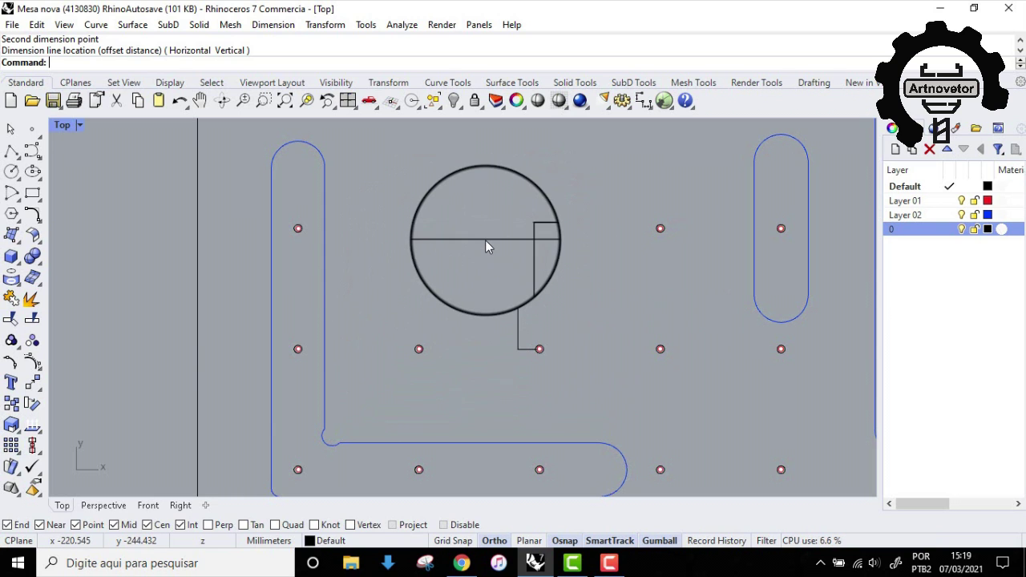
key(Delete)
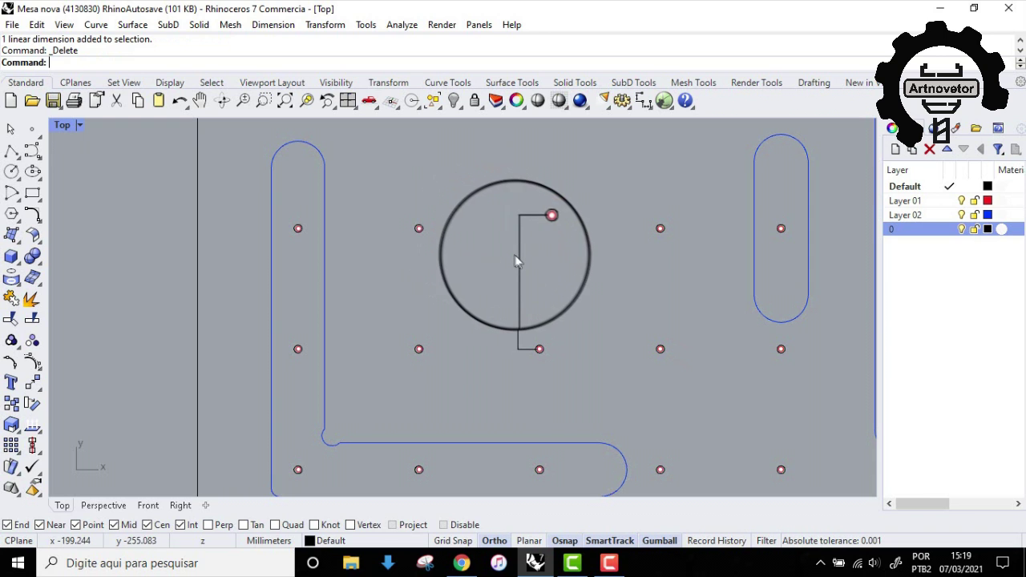
- Measure the table outline's height along its left edge with a temporary dimension from upper to lower corner, without placing it
scroll(462, 269, down, 2)
right_drag(430, 284, 480, 298)
scroll(389, 316, down, 8)
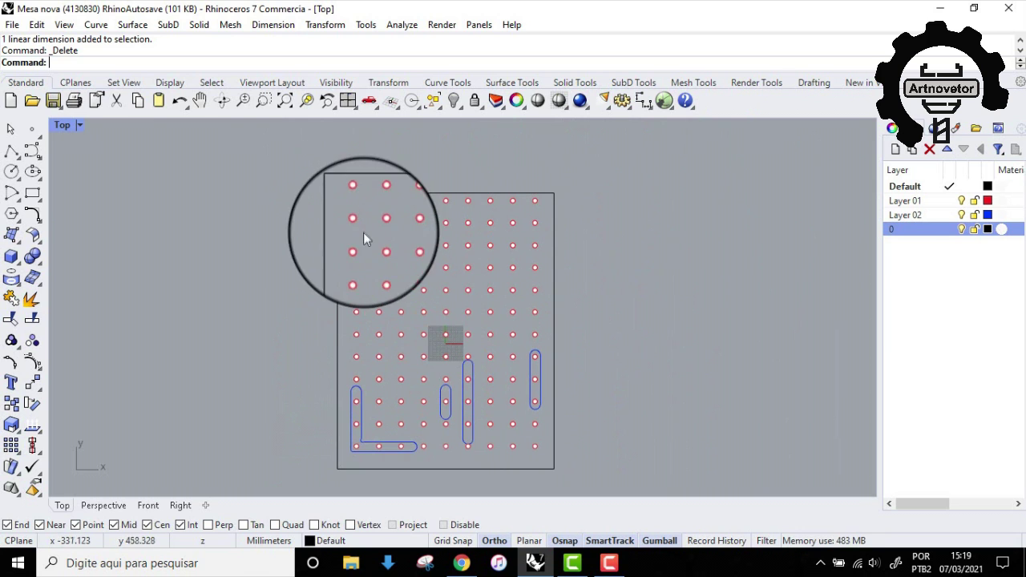
right_drag(363, 231, 426, 223)
click(642, 100)
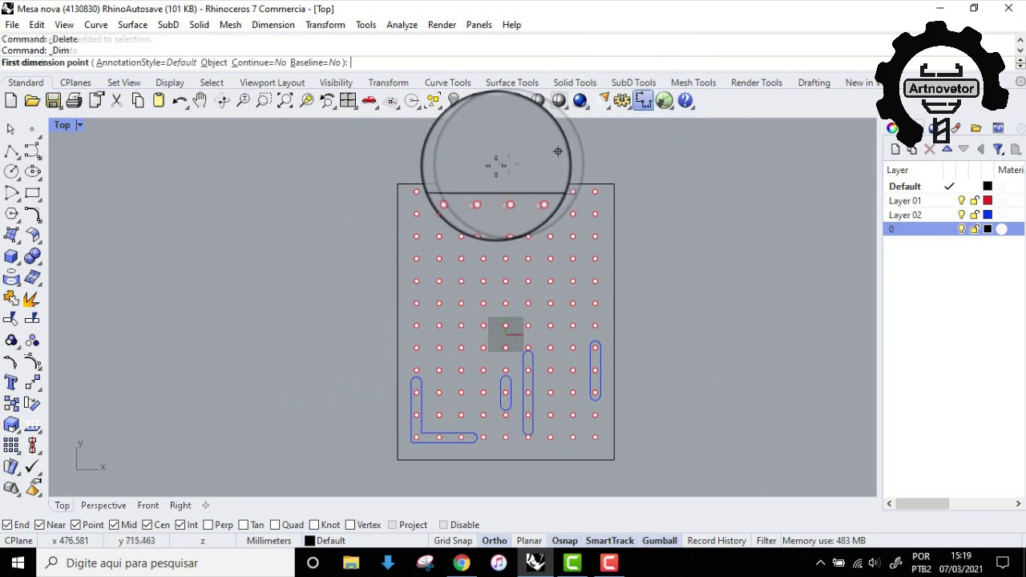
click(395, 184)
scroll(384, 461, up, 3)
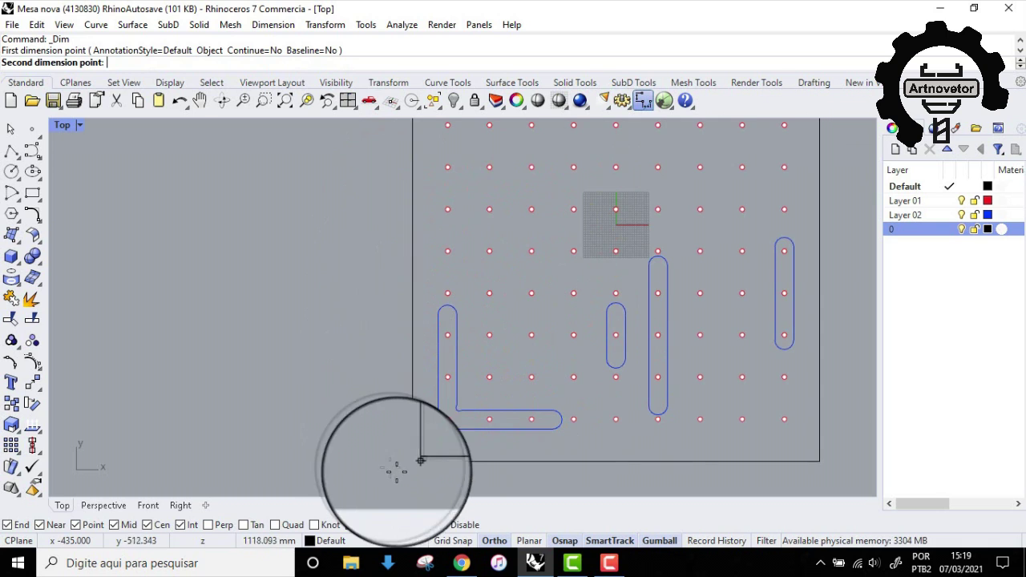
click(410, 460)
right_drag(332, 283, 342, 384)
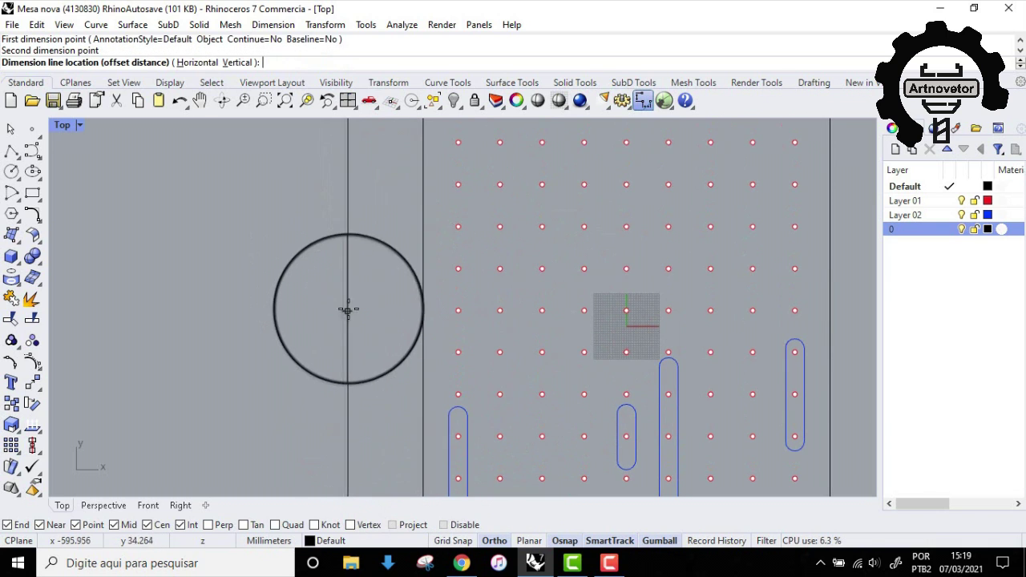
scroll(373, 258, up, 8)
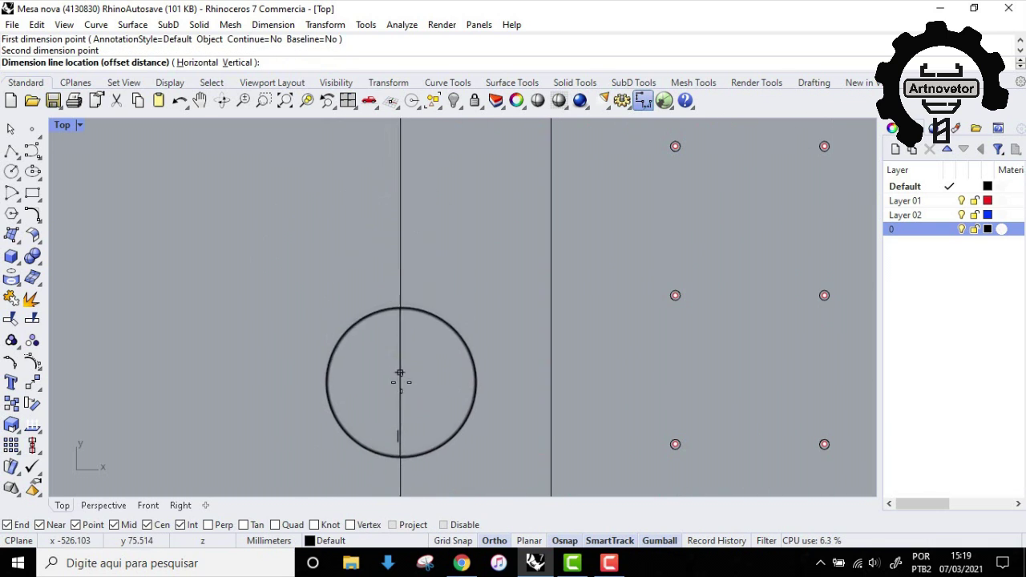
right_drag(400, 377, 381, 277)
right_drag(379, 333, 398, 272)
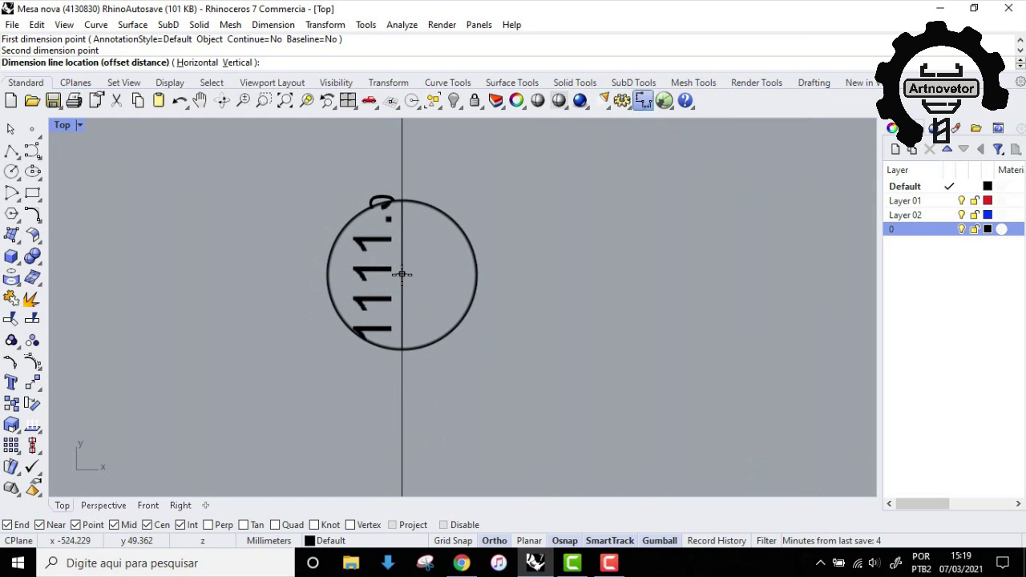
key(Escape)
- Measure the table outline's width between its two upper corners with a temporary dimension, without placing it
scroll(402, 275, down, 10)
right_drag(545, 241, 365, 337)
scroll(365, 338, down, 7)
right_drag(442, 281, 402, 342)
scroll(348, 321, up, 4)
scroll(351, 327, up, 3)
key(Return)
click(173, 290)
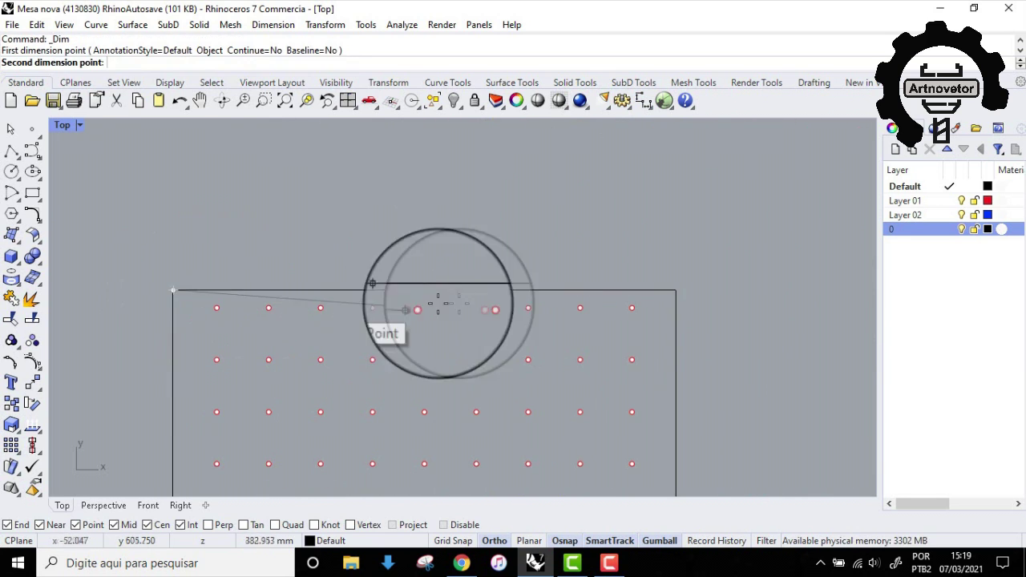
click(676, 290)
scroll(432, 242, up, 5)
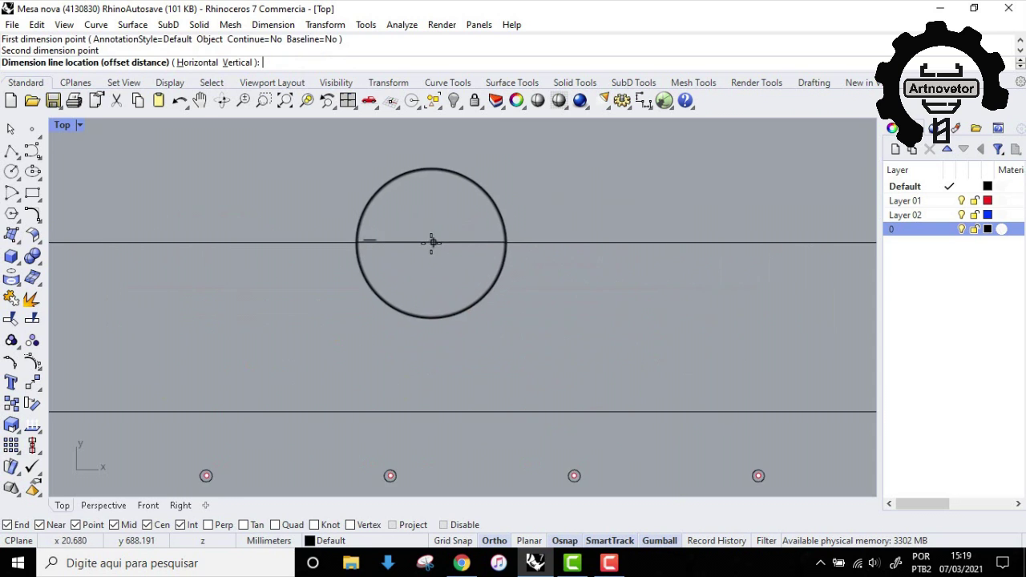
scroll(408, 244, up, 5)
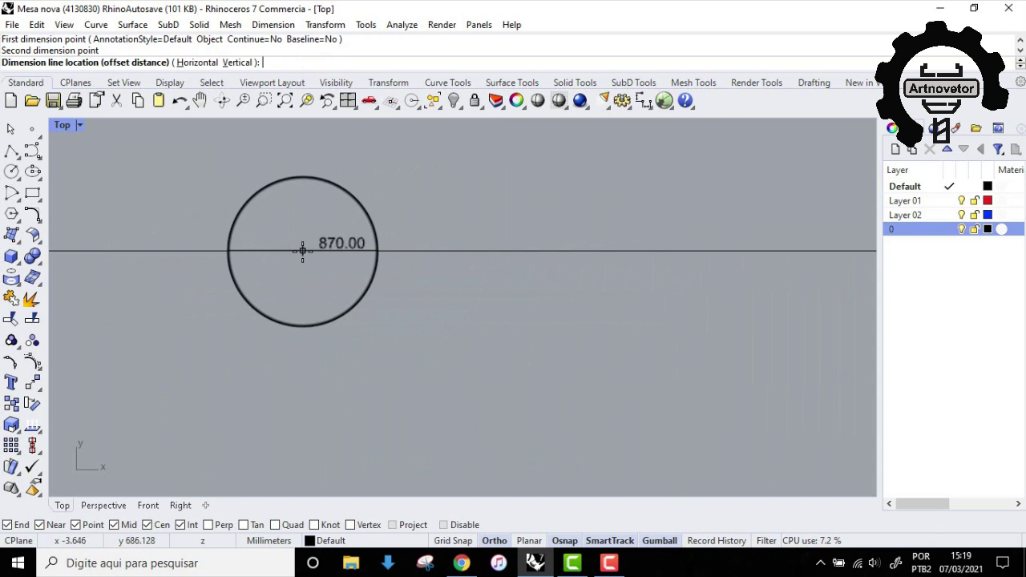
key(Escape)
- Measure the horizontal distance from the centre of the lower-left hole to the table's left edge, without placing the dimension
scroll(321, 272, down, 6)
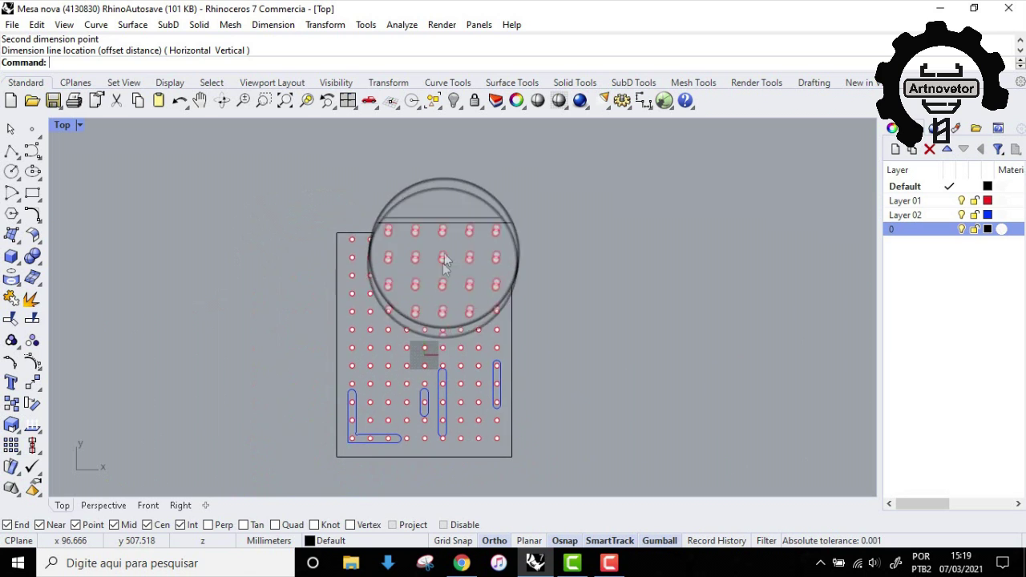
scroll(348, 248, up, 5)
scroll(375, 273, down, 6)
scroll(404, 272, up, 8)
scroll(403, 269, up, 2)
right_drag(403, 253, 460, 292)
scroll(425, 280, up, 6)
scroll(460, 294, down, 4)
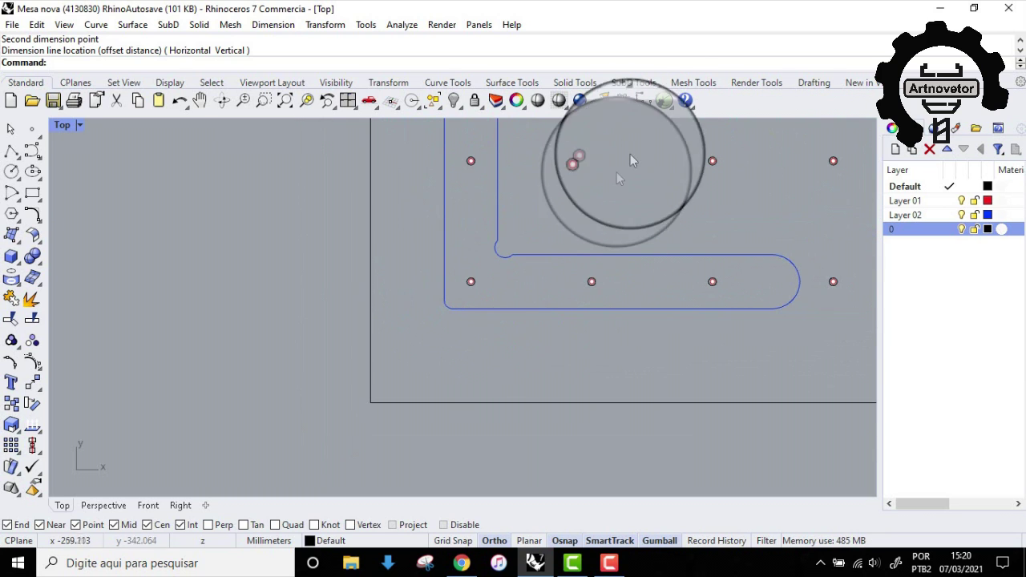
click(641, 103)
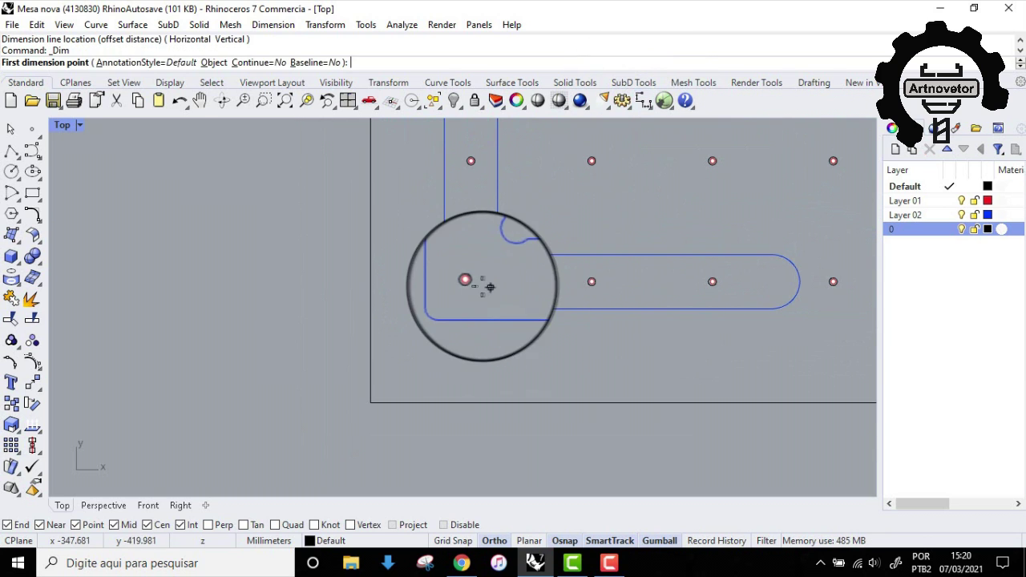
scroll(485, 285, up, 6)
click(430, 244)
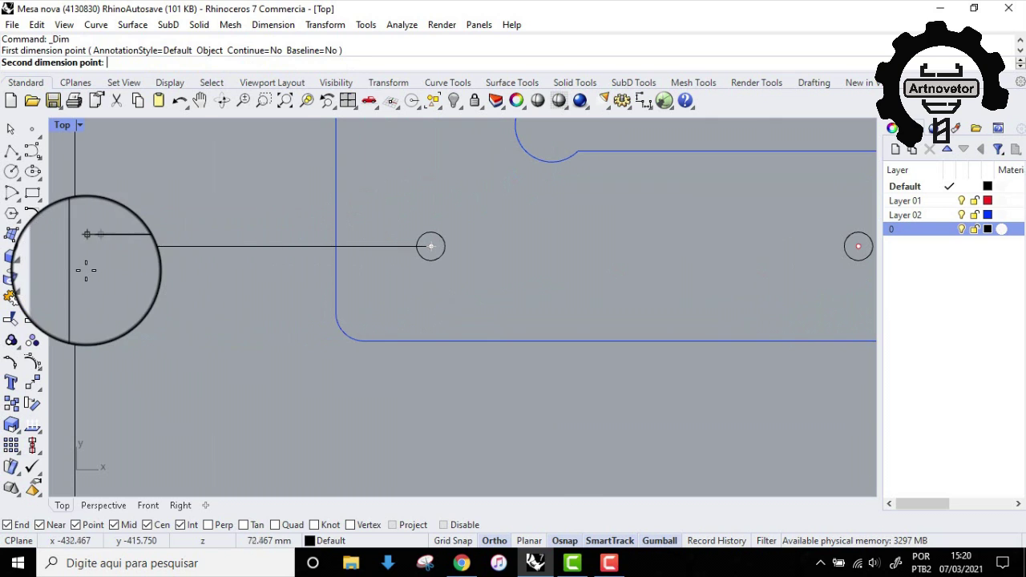
click(76, 246)
scroll(245, 245, up, 4)
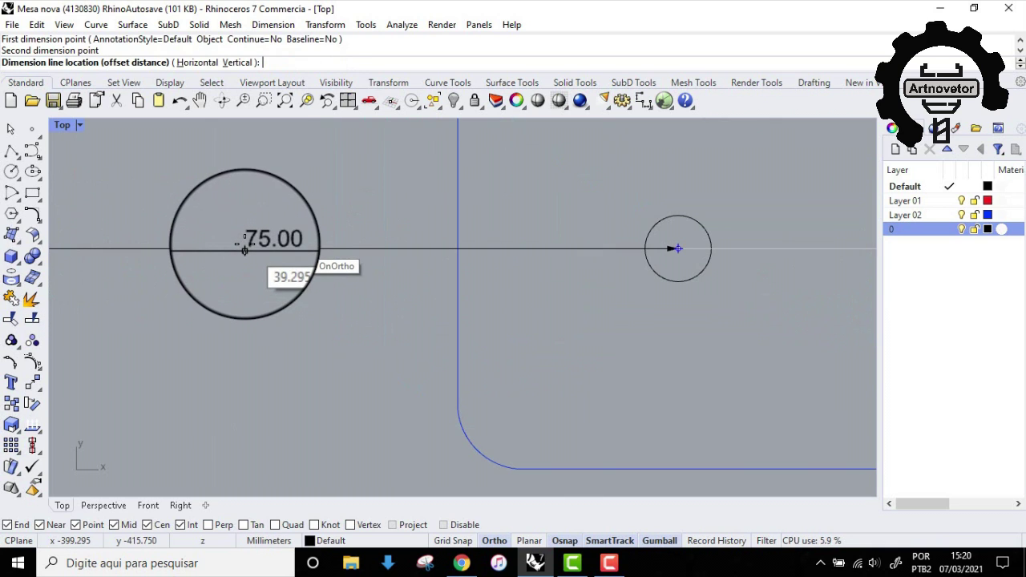
key(Escape)
- Measure the horizontal distance from the centre of the lower-right hole to the table's right edge, without placing the dimension
scroll(244, 244, down, 12)
right_drag(498, 275, 332, 296)
scroll(331, 296, down, 5)
right_drag(448, 295, 317, 319)
scroll(380, 334, up, 12)
scroll(299, 258, down, 5)
right_drag(295, 263, 336, 337)
scroll(309, 269, up, 4)
key(Return)
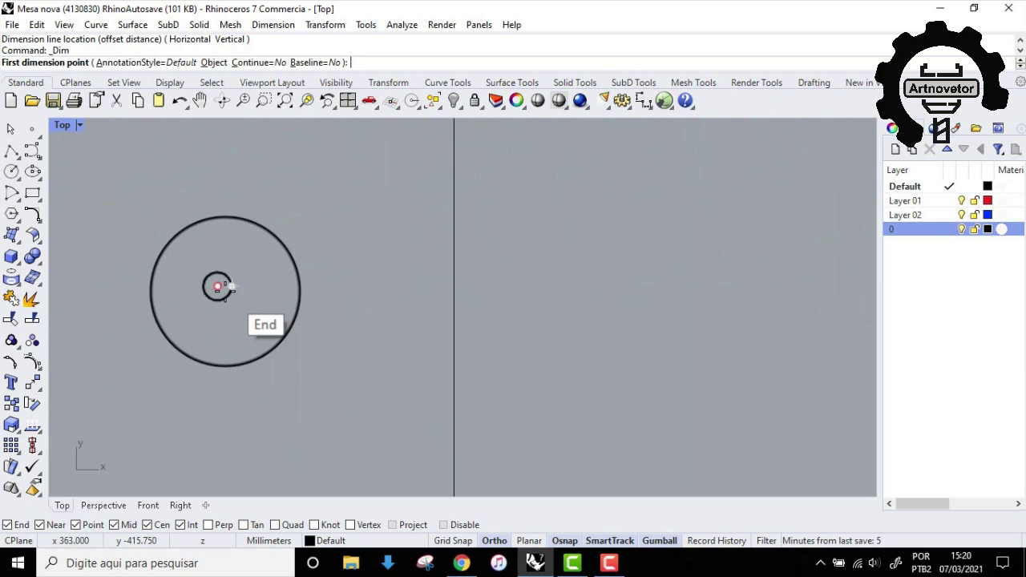
scroll(218, 280, up, 3)
click(207, 276)
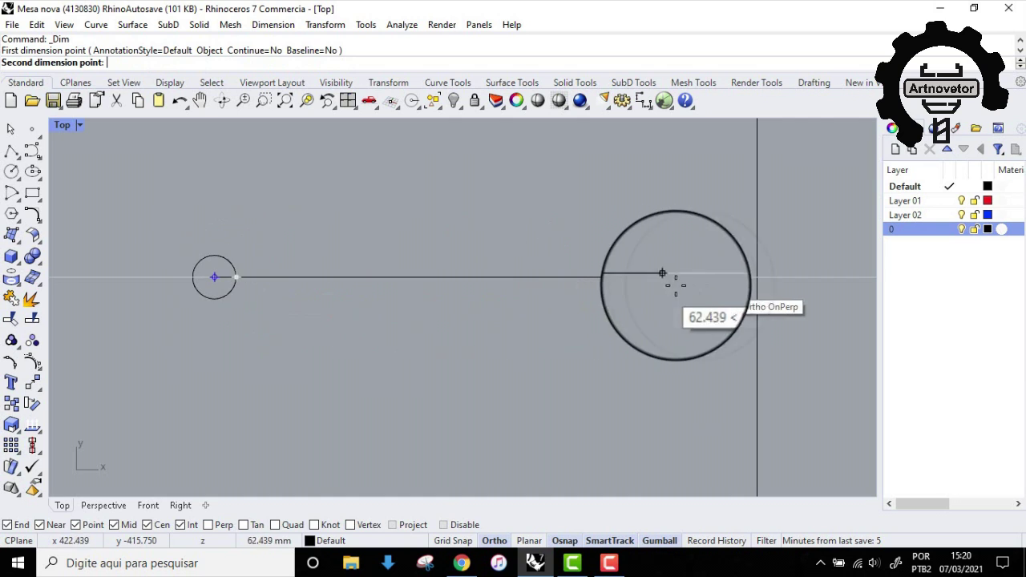
click(756, 278)
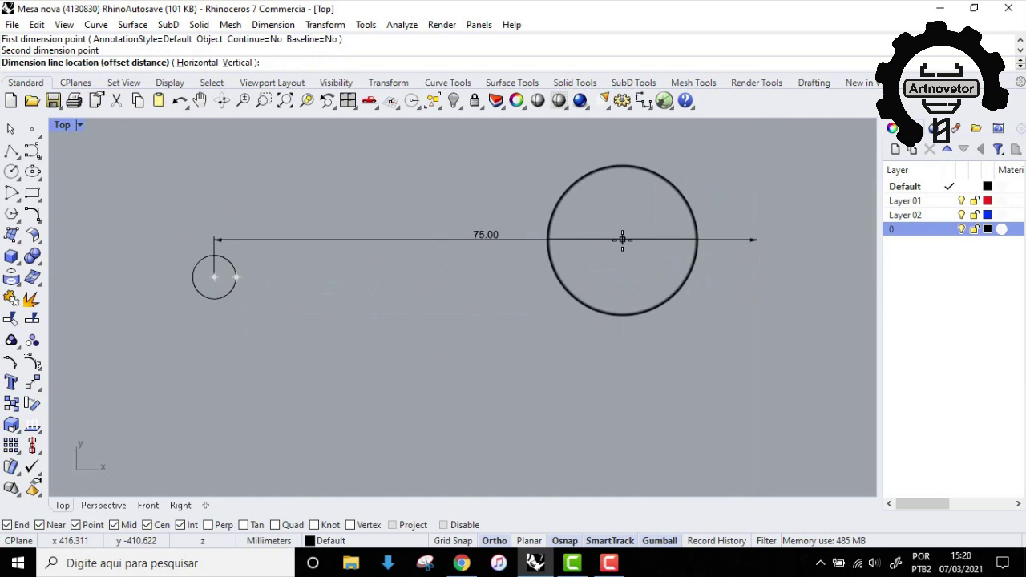
key(Escape)
- Measure the vertical distance from the centre of the lower-right hole to the table's bottom edge
scroll(622, 240, down, 12)
right_drag(585, 266, 629, 261)
scroll(614, 260, up, 6)
right_click(614, 259)
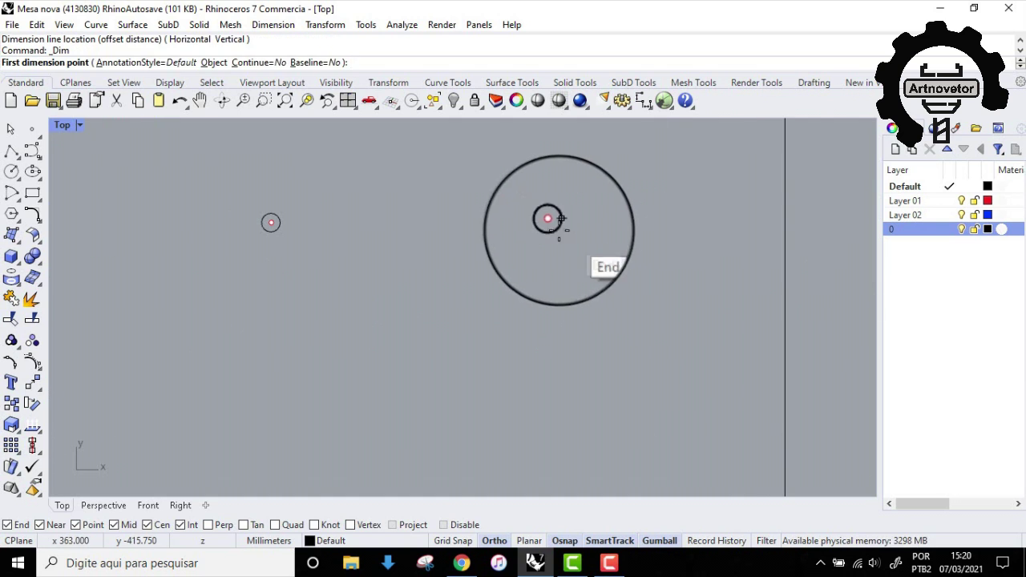
click(551, 221)
scroll(551, 221, down, 3)
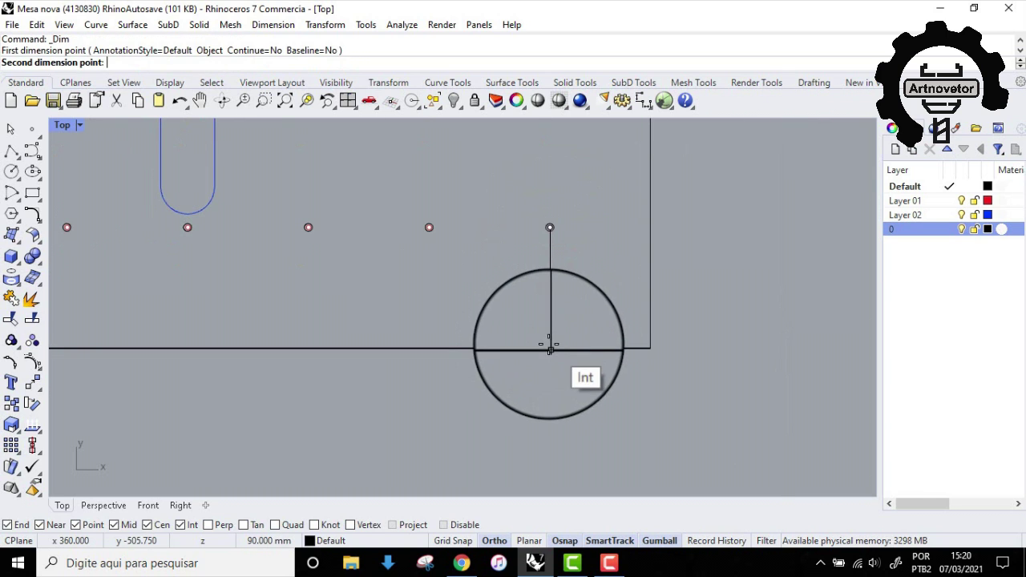
click(550, 346)
- Examine the table's whole hole grid and the L-shaped and slotted blue outlines in its lower part
scroll(597, 284, down, 10)
right_drag(483, 291, 530, 324)
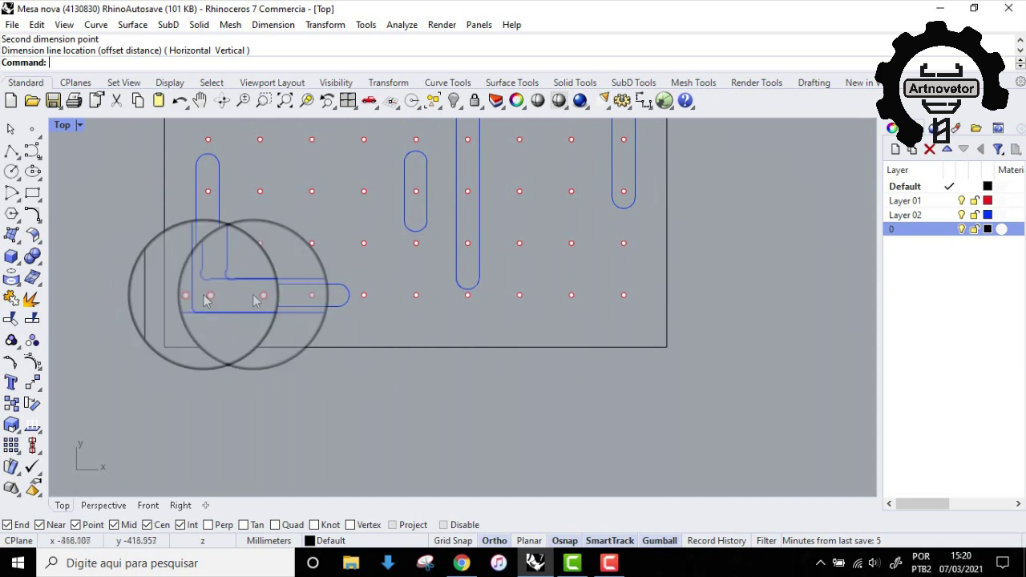
scroll(448, 296, down, 8)
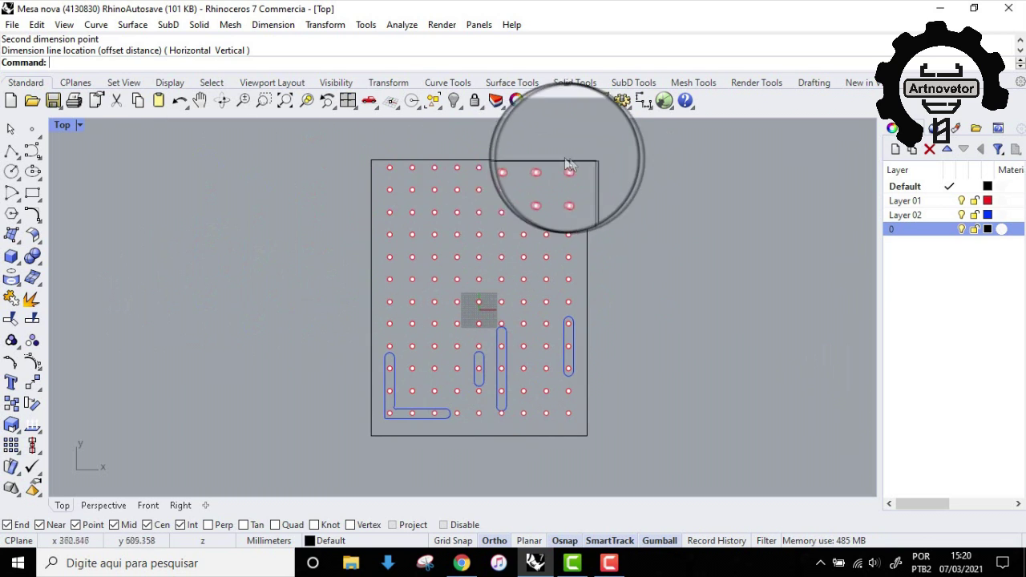
scroll(393, 417, up, 8)
right_drag(339, 361, 435, 367)
scroll(428, 329, down, 4)
right_drag(445, 316, 367, 377)
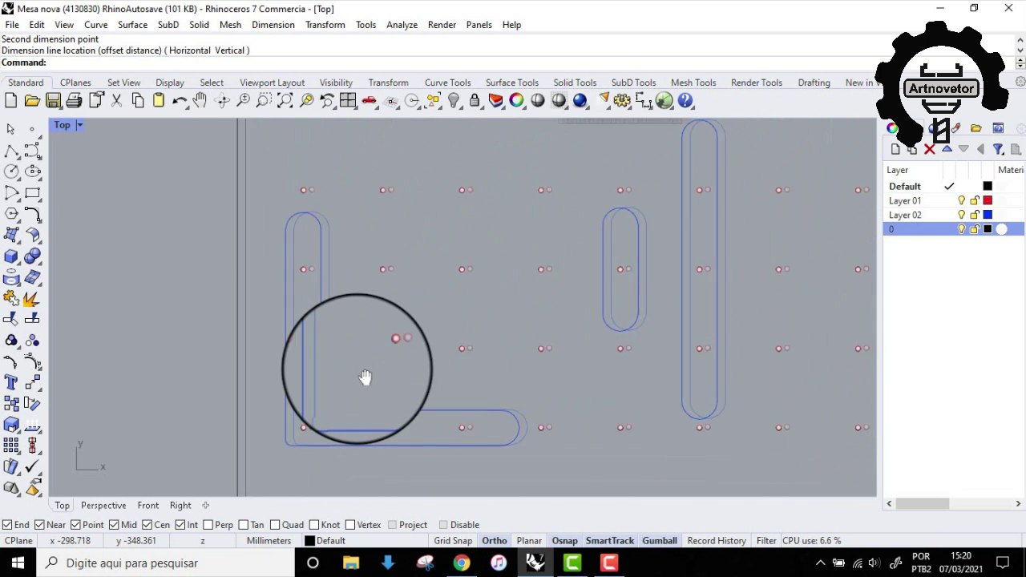
scroll(339, 305, up, 2)
scroll(339, 304, down, 1)
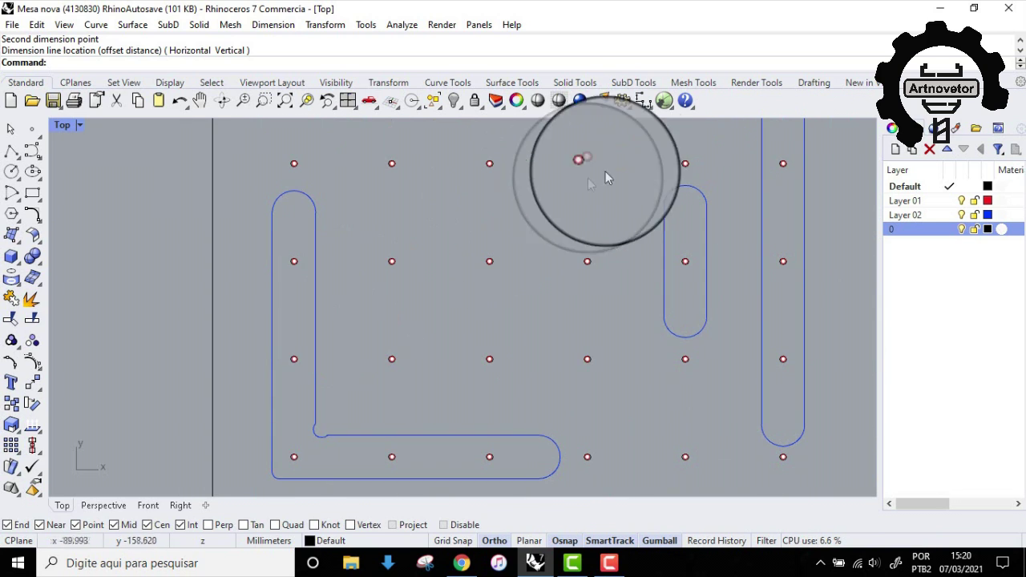
- Measure the overall height of the L-shaped outline from its rounded upper end to its lower edge, without placing the dimension
click(644, 100)
scroll(377, 264, up, 3)
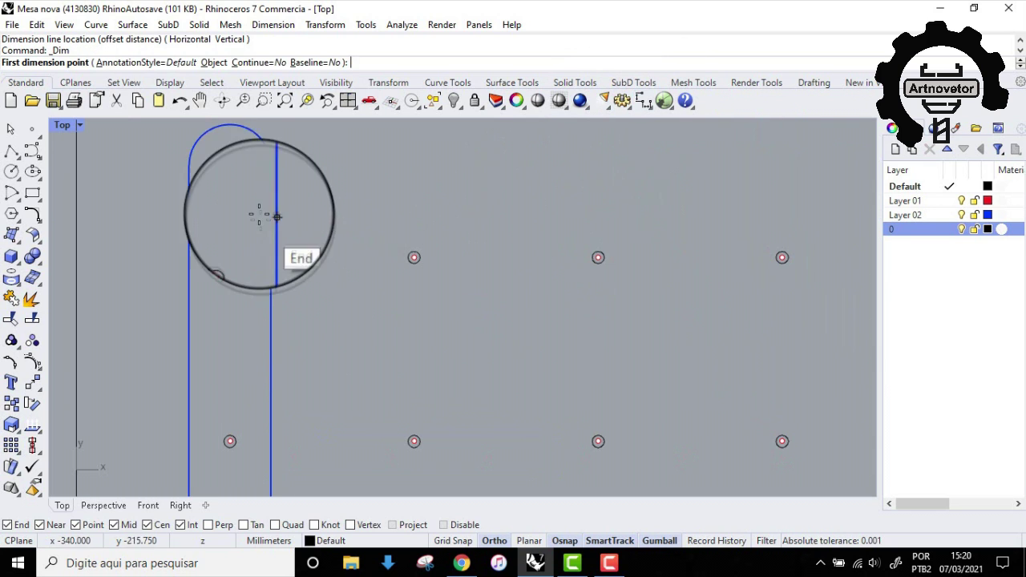
click(229, 126)
scroll(246, 167, down, 3)
scroll(383, 305, up, 3)
click(268, 242)
scroll(310, 315, down, 3)
scroll(240, 285, up, 8)
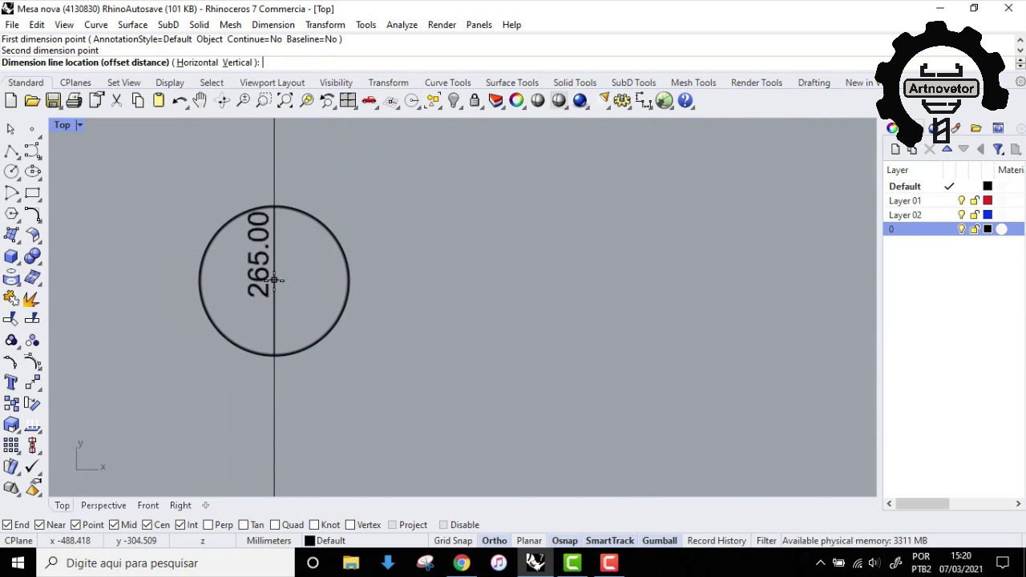
key(Escape)
- Measure the overall length of the L-shaped outline from the rounded end of its horizontal arm to its left edge
scroll(294, 301, down, 10)
right_drag(313, 314, 217, 278)
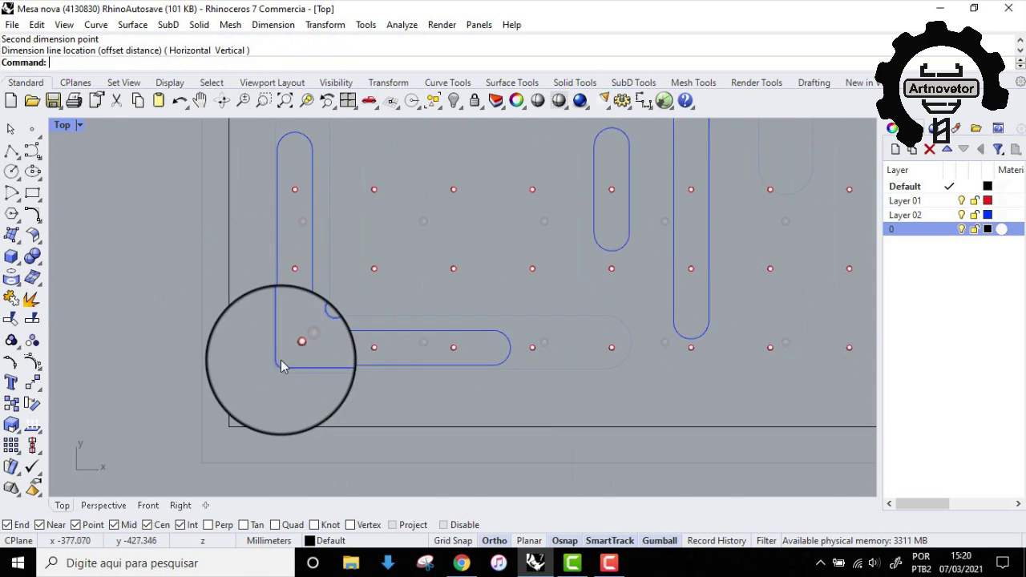
scroll(280, 360, up, 6)
key(Return)
click(815, 332)
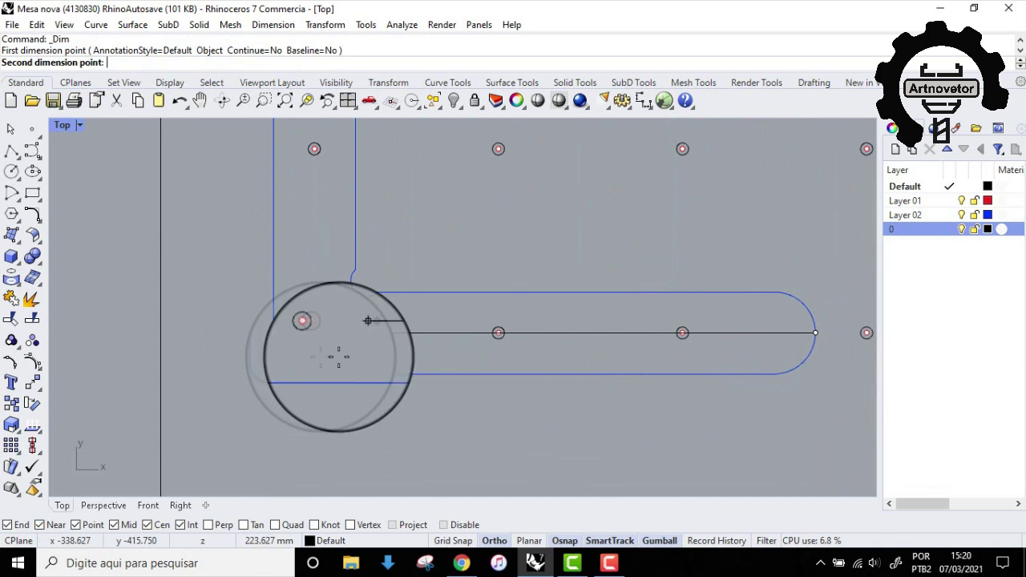
click(273, 332)
scroll(561, 412, up, 6)
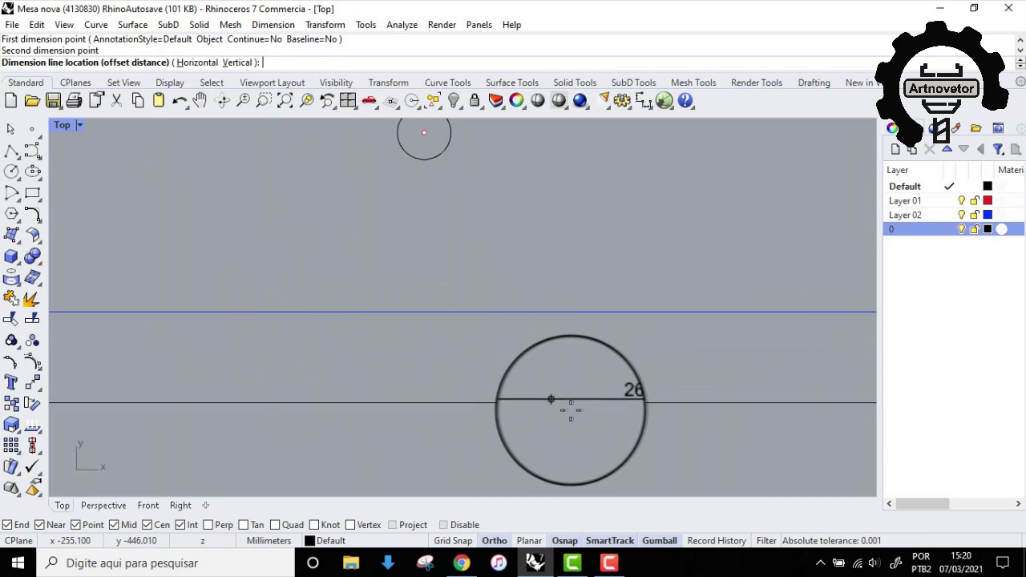
click(574, 410)
scroll(574, 411, down, 5)
scroll(454, 421, up, 5)
- Measure the width of the L-shaped outline's horizontal arm between its two straight edges, without placing the dimension
key(Return)
click(448, 324)
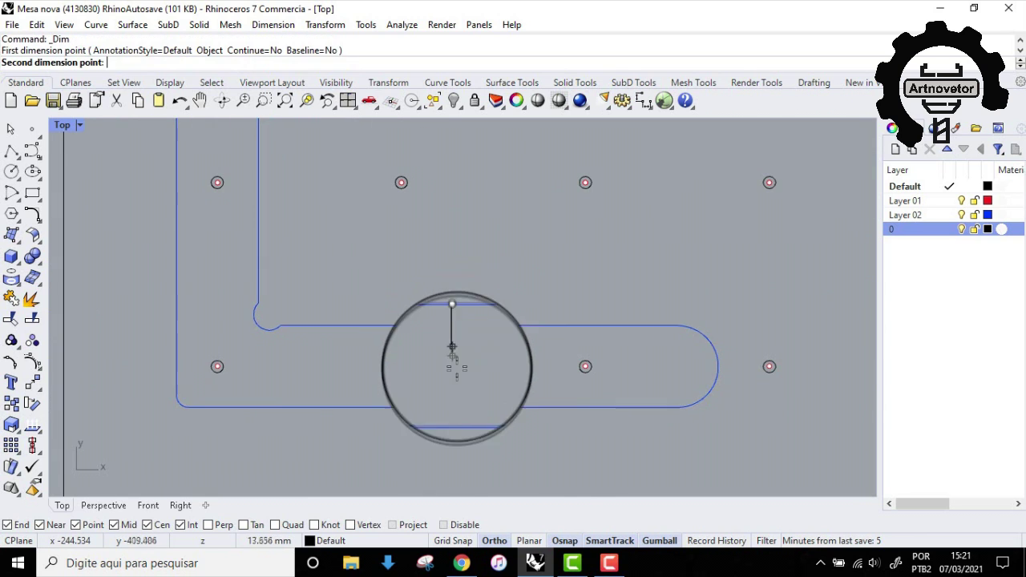
click(451, 407)
scroll(539, 368, up, 4)
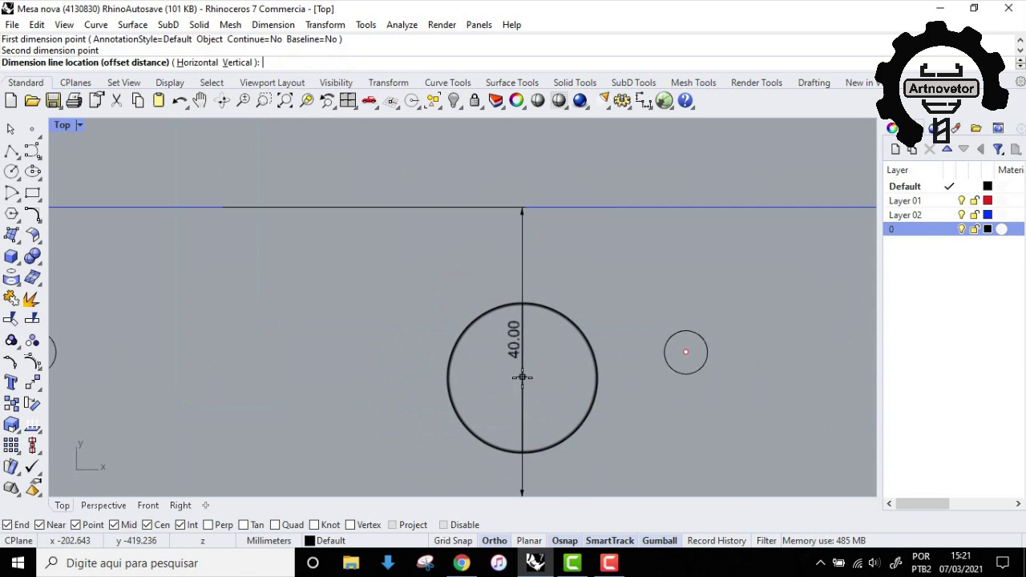
key(Escape)
scroll(514, 374, down, 15)
right_drag(473, 363, 445, 390)
scroll(438, 376, down, 6)
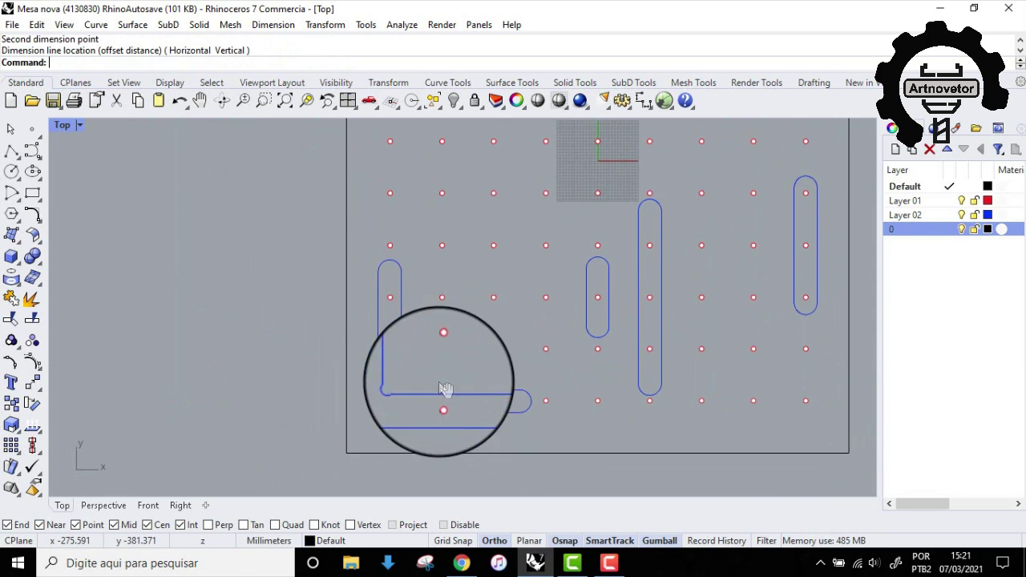
- Hide Layer 01 and layer 0, and switch Layer 02 off and back on
scroll(389, 300, up, 4)
scroll(384, 306, down, 4)
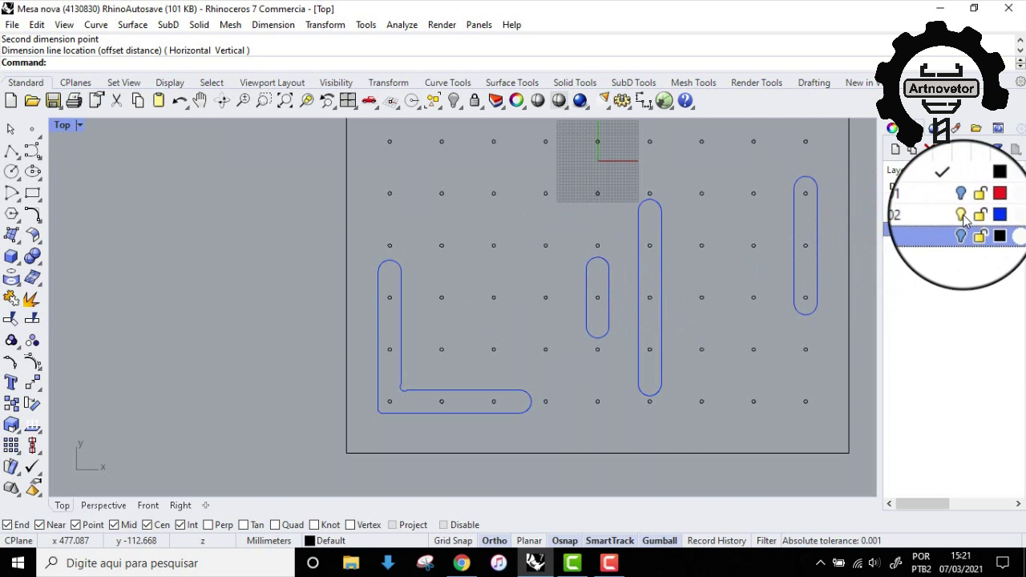
click(962, 216)
click(962, 215)
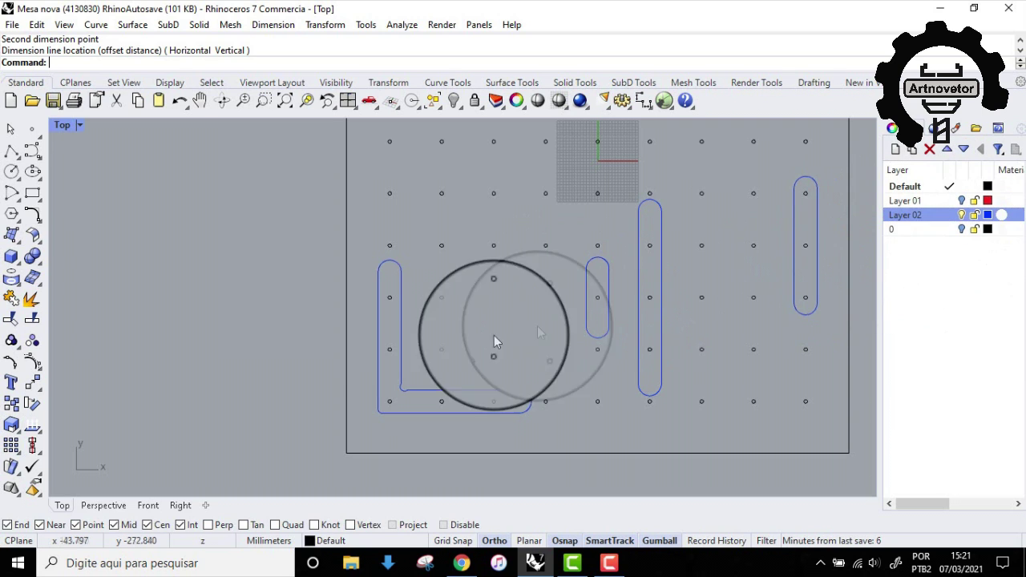
- Examine the L-shaped outline and the slotted outlines together with the holes they cover
scroll(390, 313, up, 5)
scroll(416, 293, down, 2)
right_drag(433, 272, 403, 253)
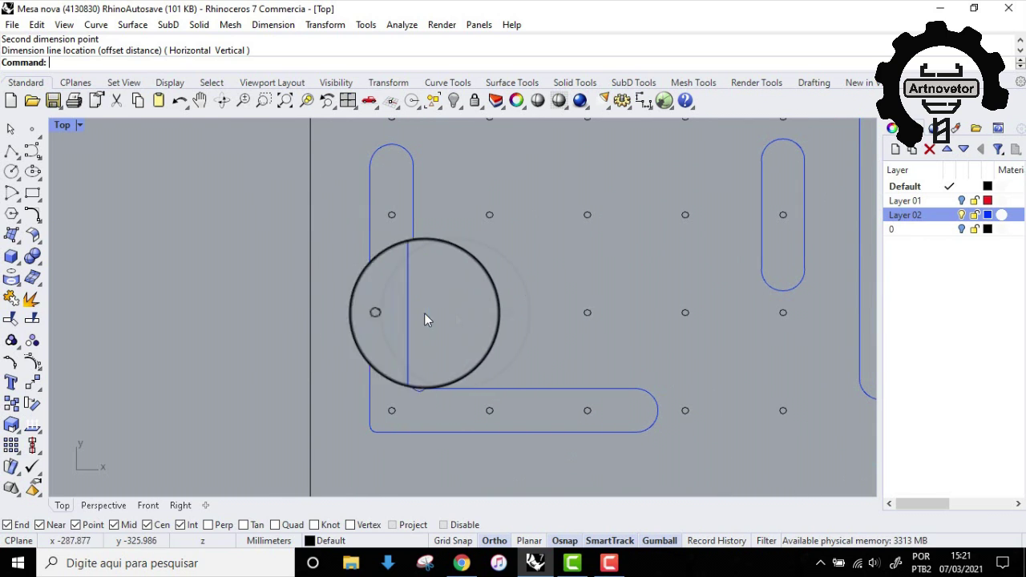
right_drag(589, 417, 528, 428)
right_drag(560, 338, 376, 340)
scroll(368, 335, down, 8)
right_drag(499, 330, 438, 342)
scroll(360, 310, up, 10)
scroll(407, 298, up, 2)
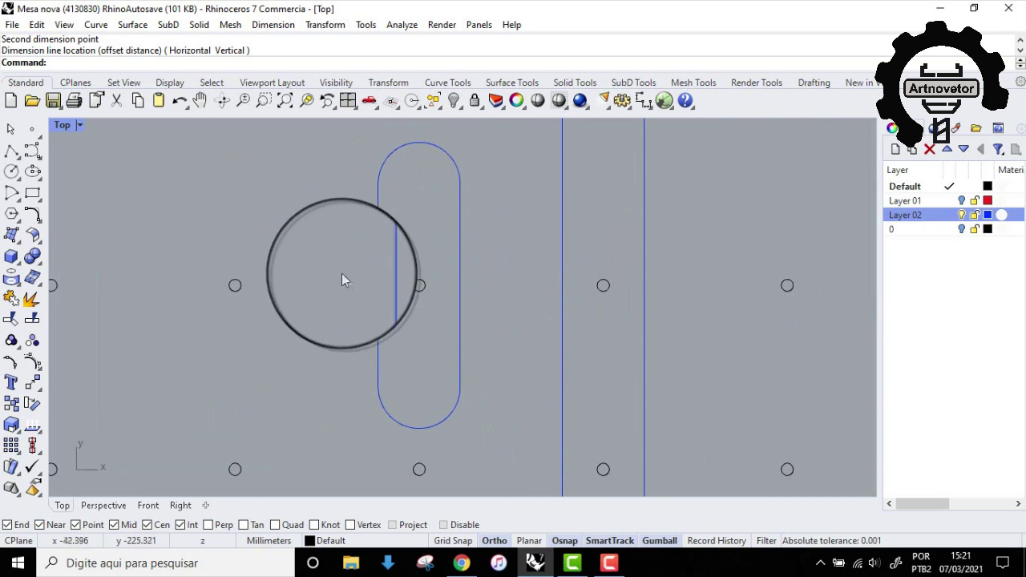
- Draw two horizontal lines across the short slotted outline where its straight sides meet the upper and lower rounded ends
click(418, 293)
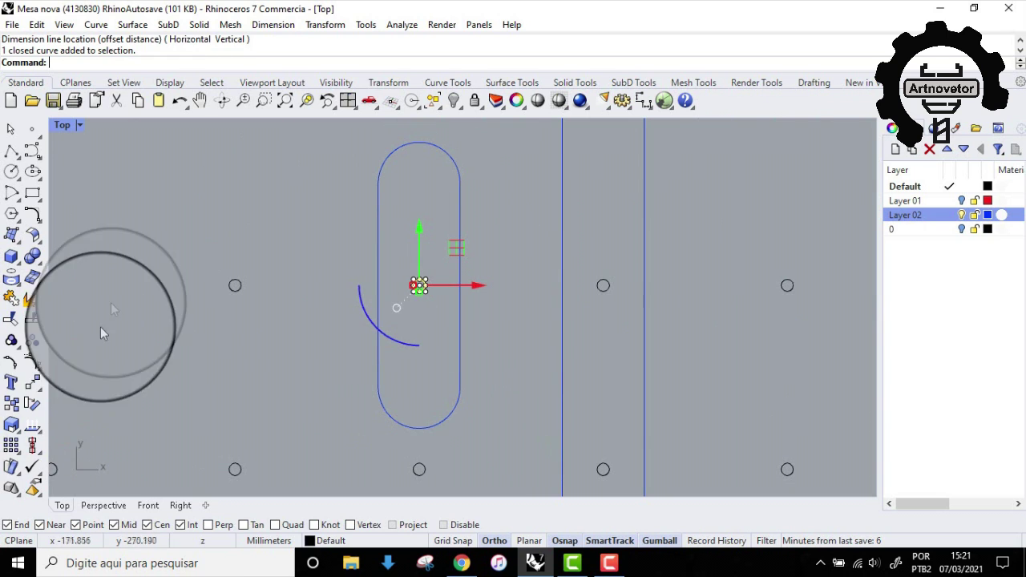
click(12, 171)
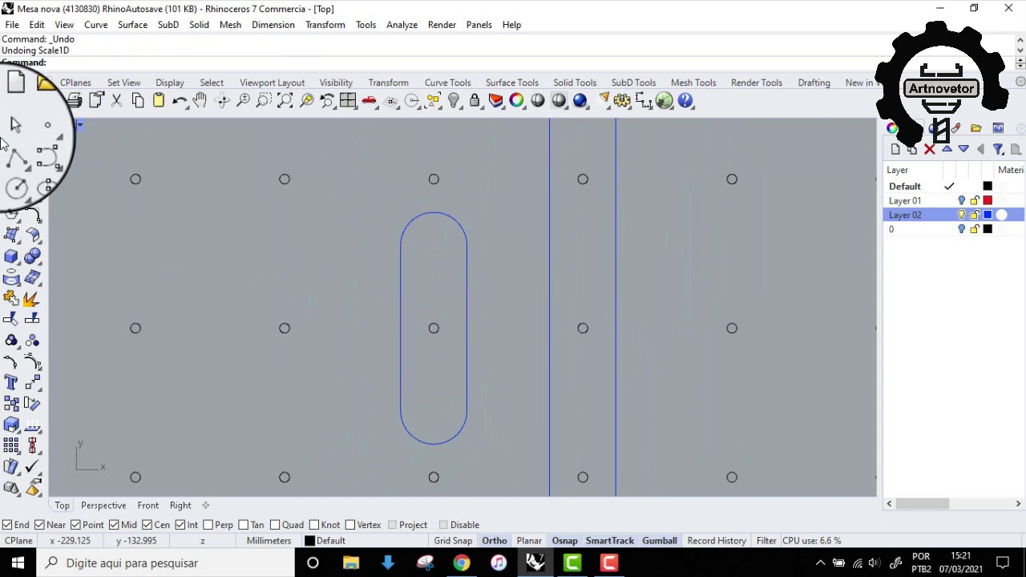
click(9, 151)
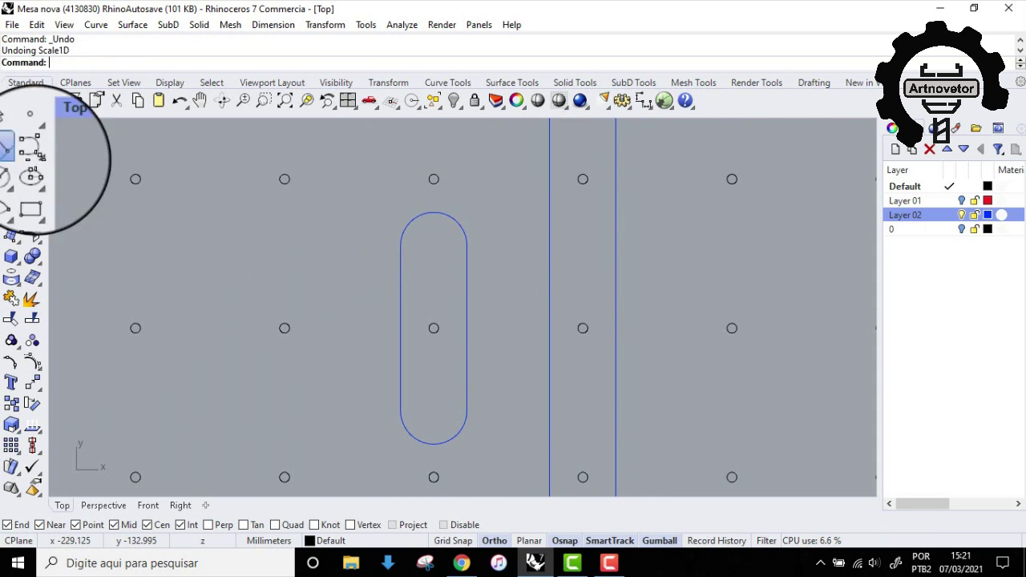
click(401, 246)
click(458, 250)
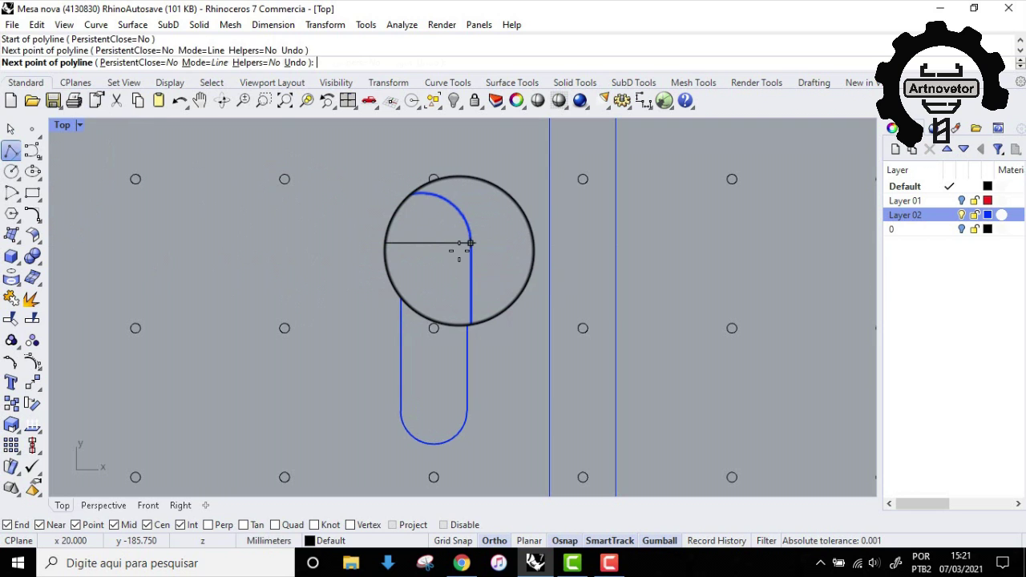
key(Return)
key(Return)
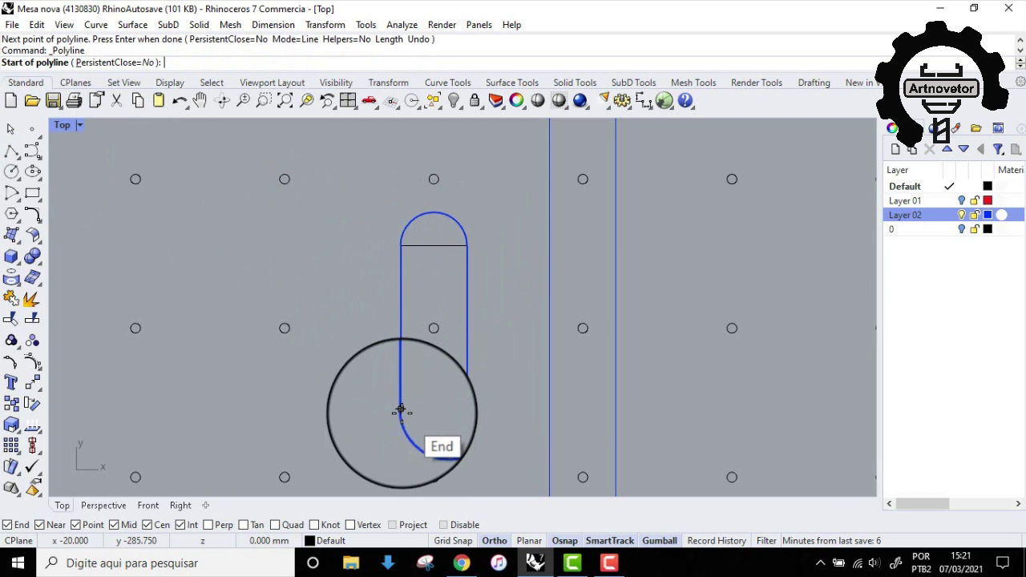
click(401, 411)
click(463, 410)
key(Return)
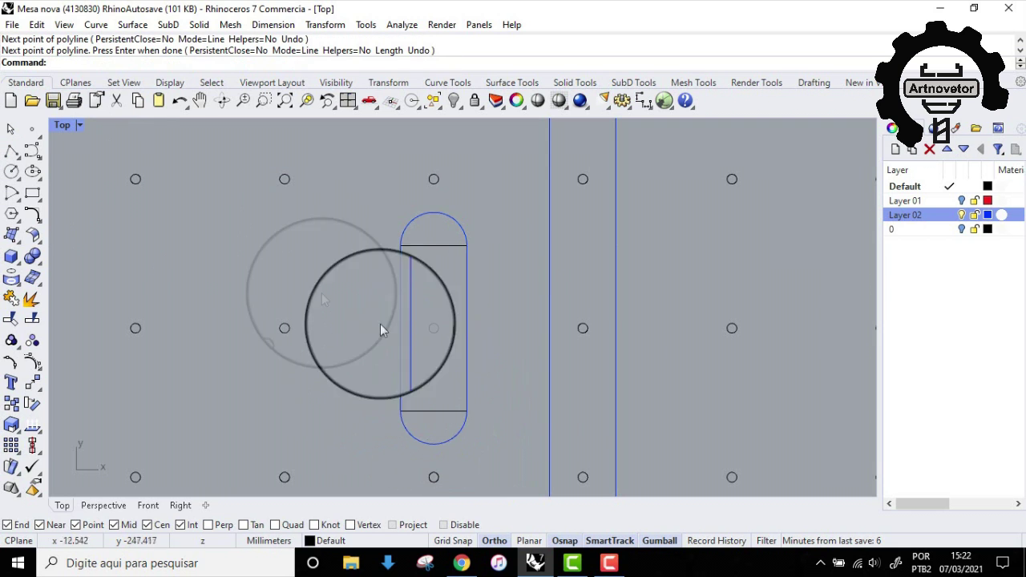
- Draw a vertical line from the left edge of the short slotted outline's centre hole and move it down to span the outline
click(12, 152)
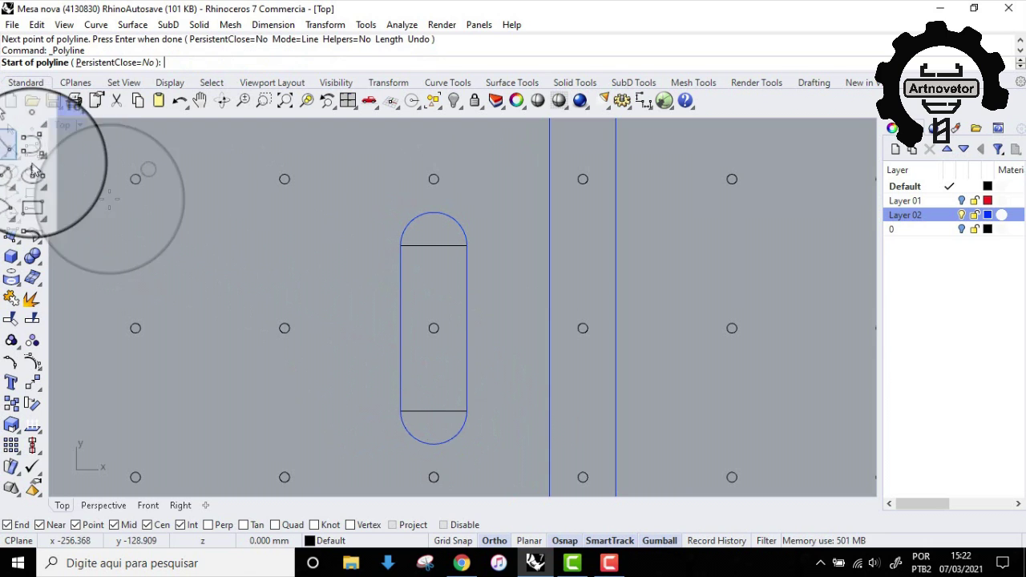
click(434, 328)
scroll(433, 328, down, 5)
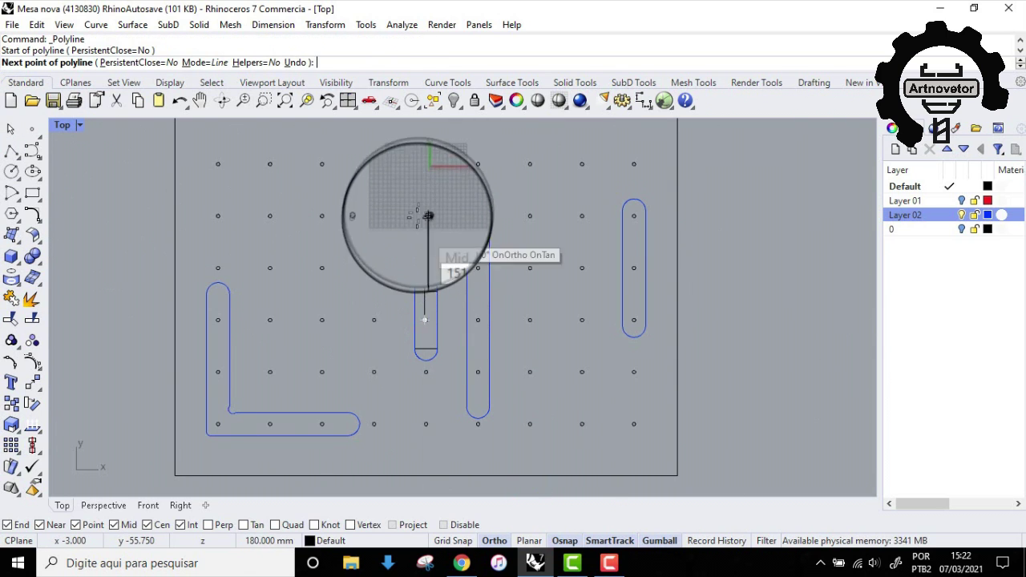
click(423, 189)
key(Return)
click(424, 192)
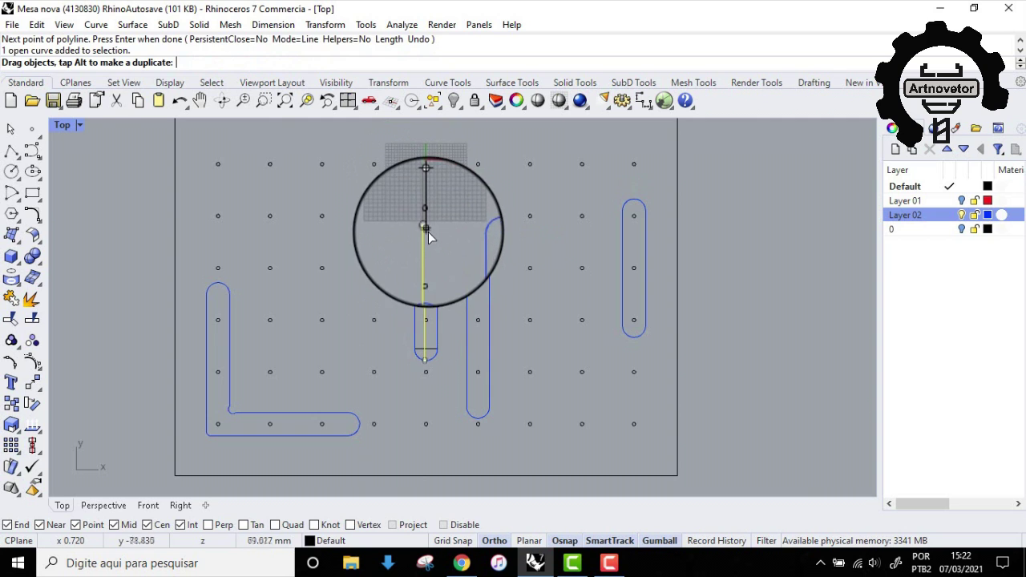
scroll(403, 318, up, 5)
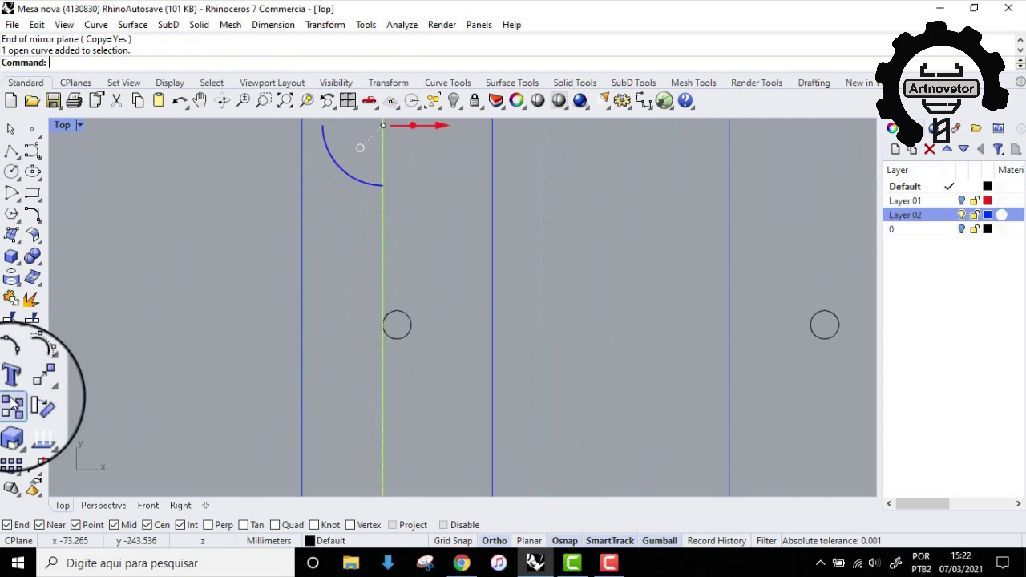
- Copy the vertical line 6 mm across, from the centre hole's left edge to its right edge
click(12, 403)
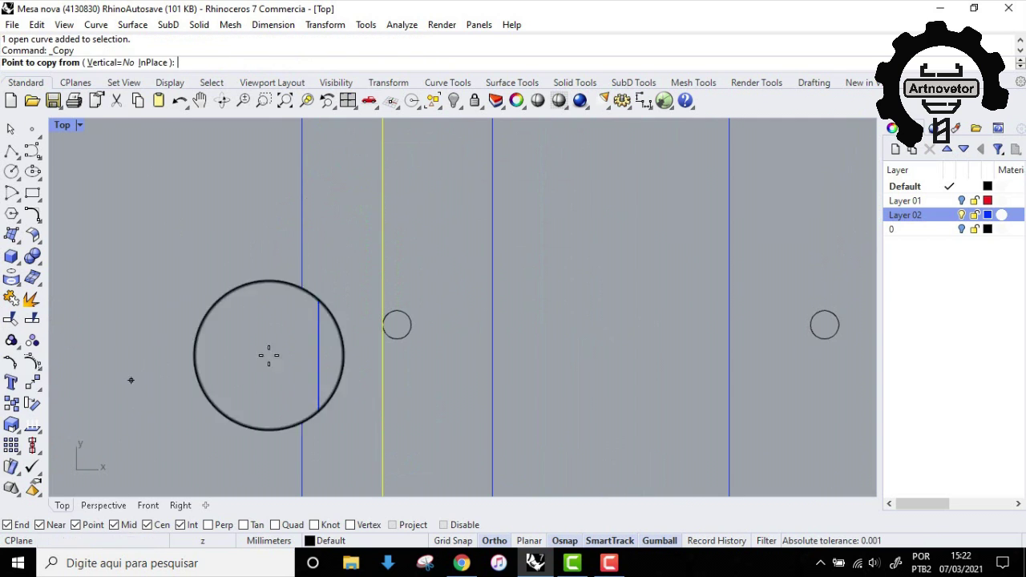
click(407, 324)
scroll(406, 326, down, 8)
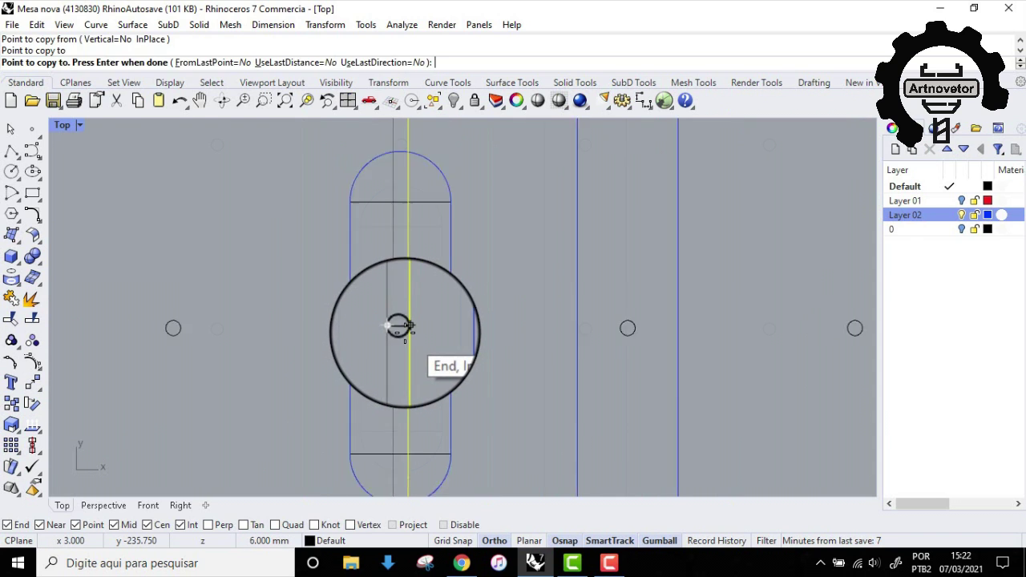
right_click(380, 333)
scroll(405, 297, up, 5)
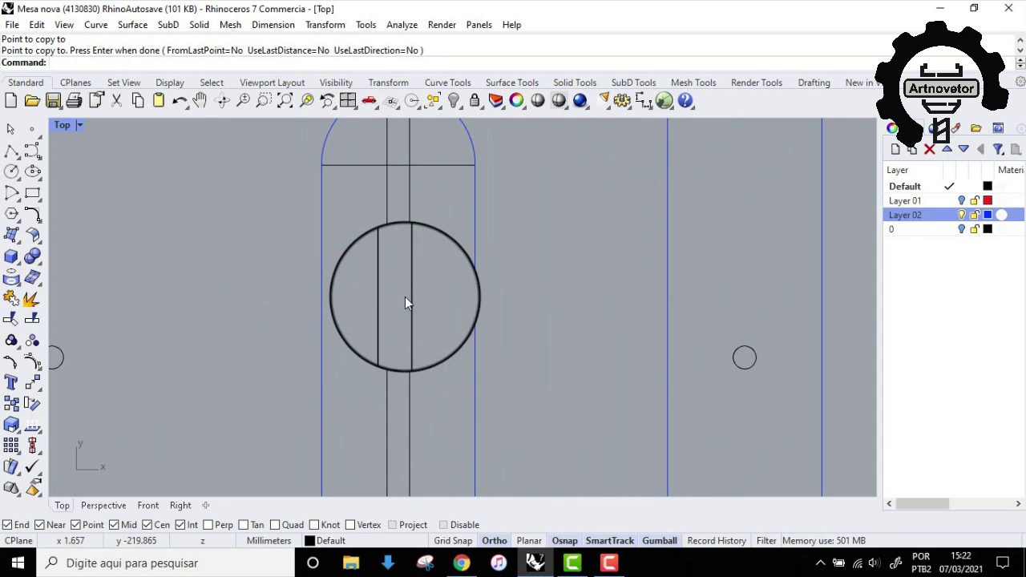
- Move the centre hole up between the vertical lines to touch the upper cross line, and copy it down to touch the lower cross line
click(395, 370)
drag(395, 369, 406, 124)
click(32, 398)
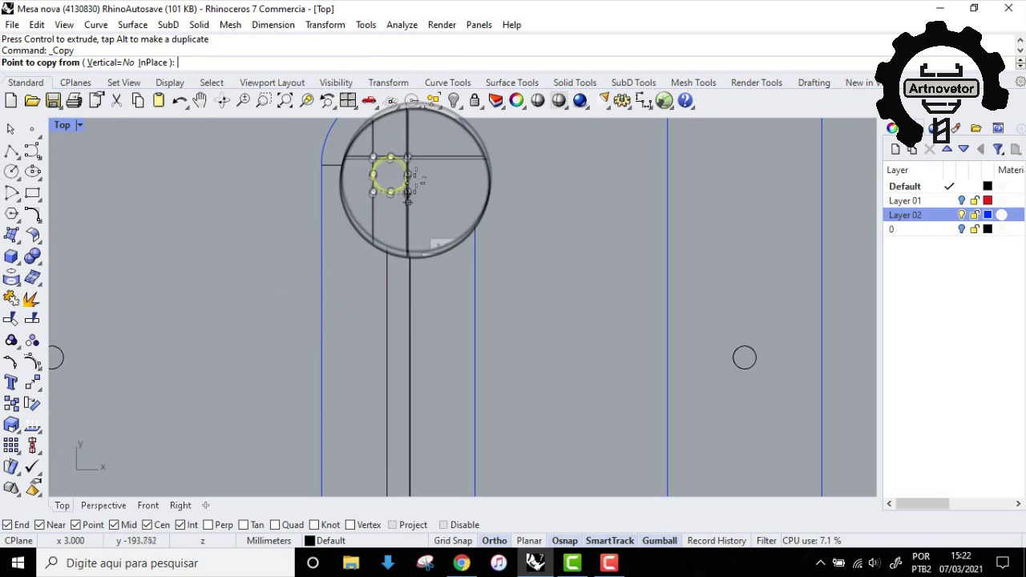
click(398, 189)
scroll(378, 258, down, 8)
right_drag(382, 309, 388, 204)
scroll(392, 307, up, 8)
click(390, 234)
scroll(390, 234, down, 4)
key(Return)
scroll(440, 231, up, 2)
scroll(416, 240, down, 4)
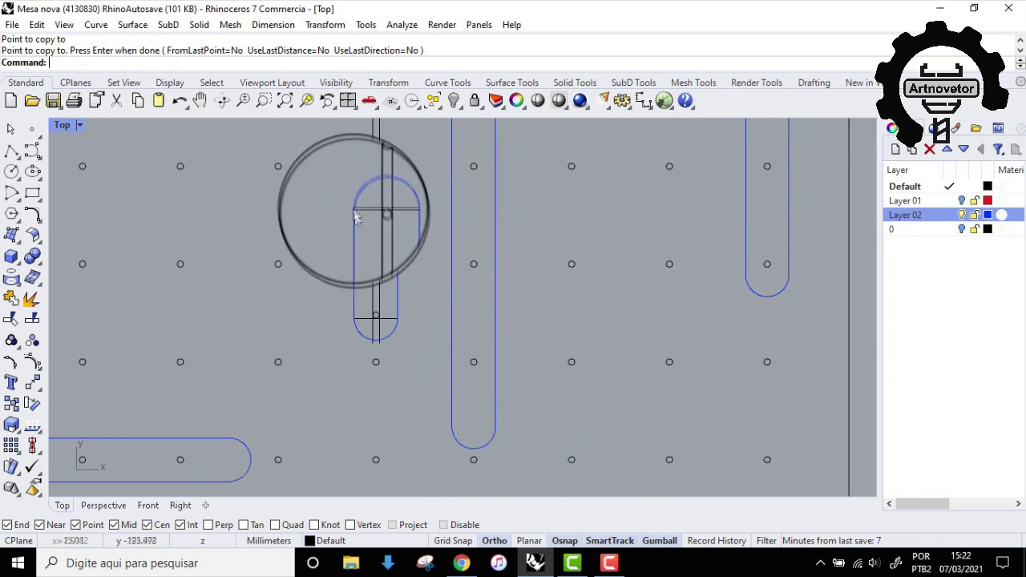
- Trim the two vertical lines at the upper end of the short slotted outline back to the sides of the upper circle
drag(378, 332, 426, 346)
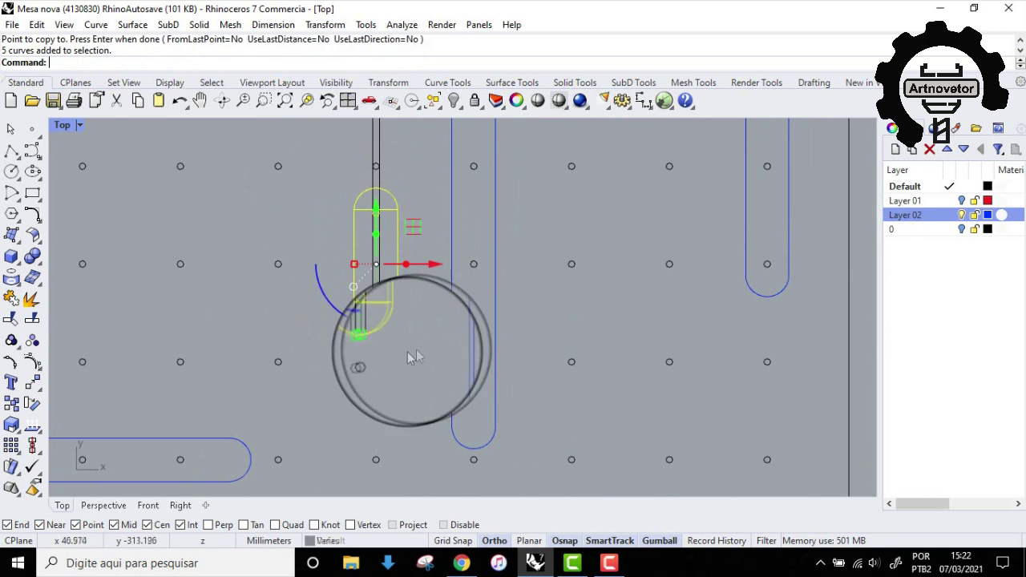
click(11, 319)
scroll(339, 190, up, 6)
scroll(339, 189, up, 3)
click(309, 206)
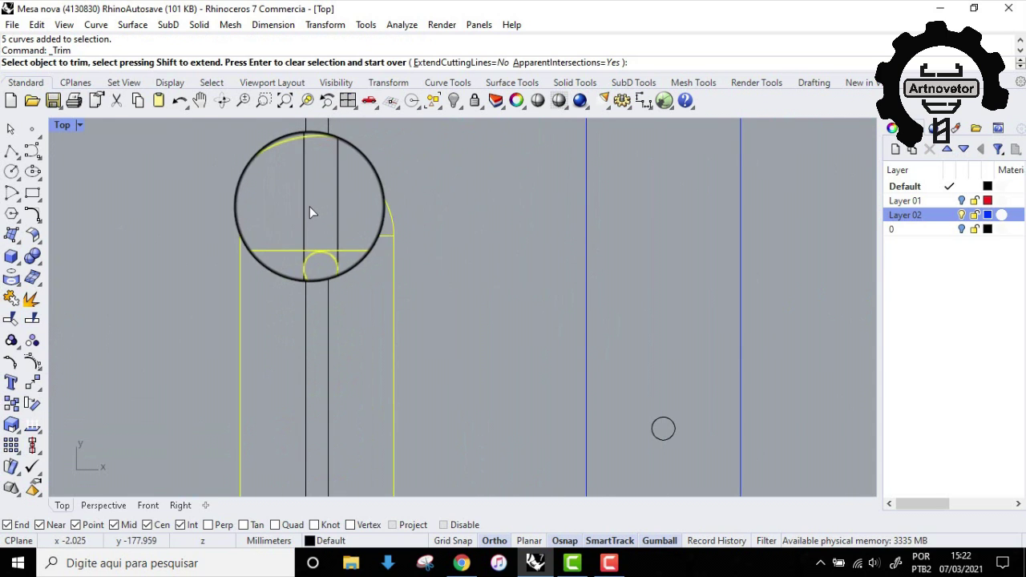
scroll(313, 255, up, 6)
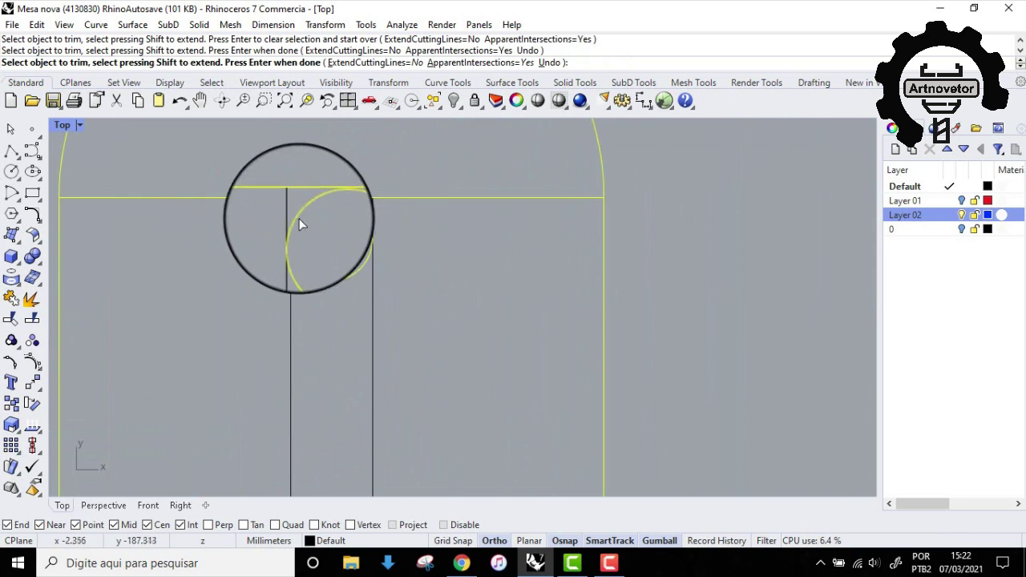
click(378, 210)
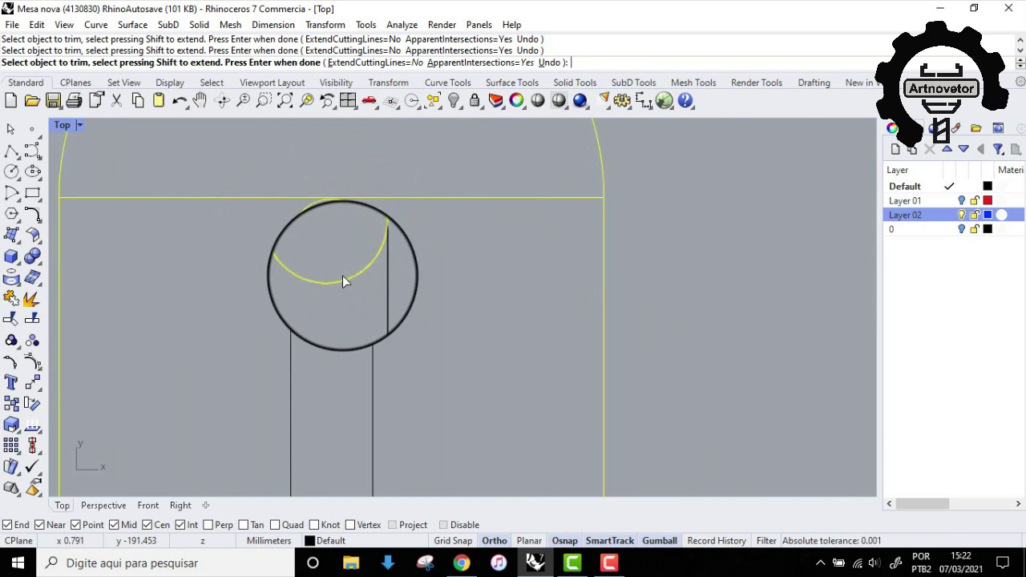
- Trim the two vertical lines at the lower end of the short slotted outline back to the sides of the lower circle
scroll(342, 282, down, 5)
scroll(345, 294, down, 4)
scroll(335, 332, up, 10)
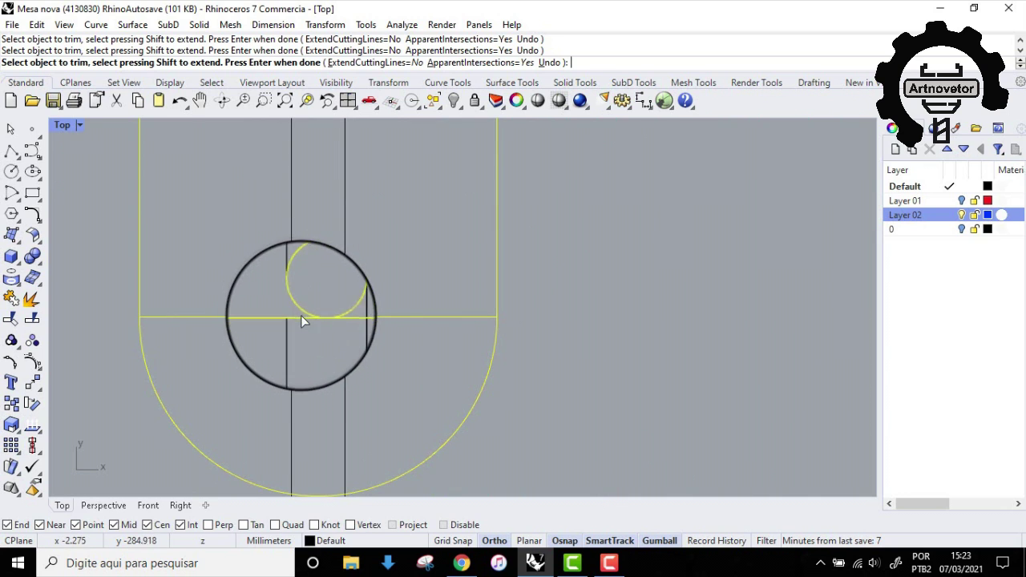
scroll(371, 315, down, 4)
scroll(330, 331, up, 3)
click(386, 325)
scroll(388, 331, down, 5)
right_drag(395, 273, 365, 364)
right_click(429, 299)
scroll(423, 298, down, 6)
right_drag(412, 255, 413, 311)
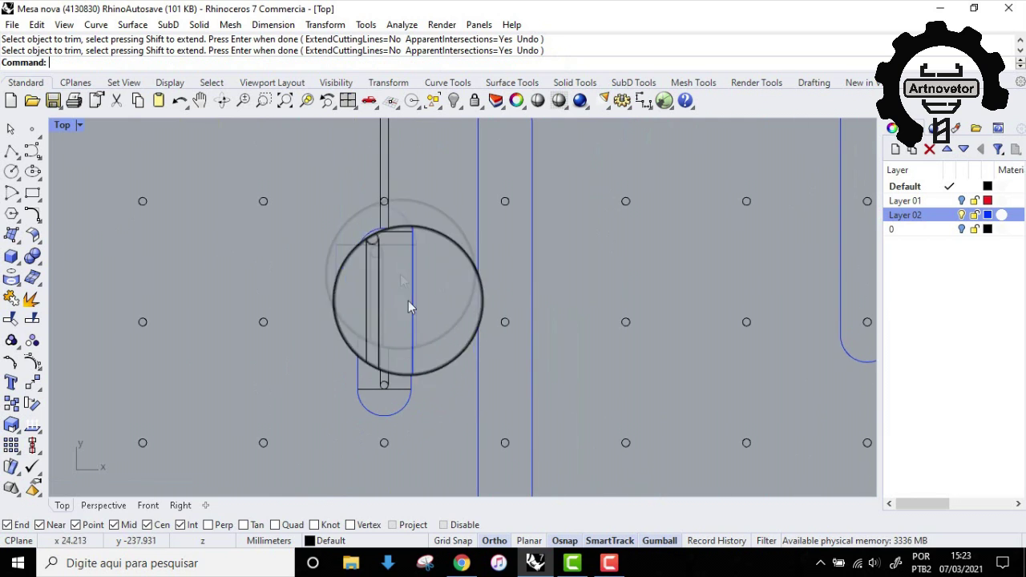
- Delete the leftover vertical lines above the short slotted outline and the two horizontal cross lines inside it
drag(414, 136, 333, 170)
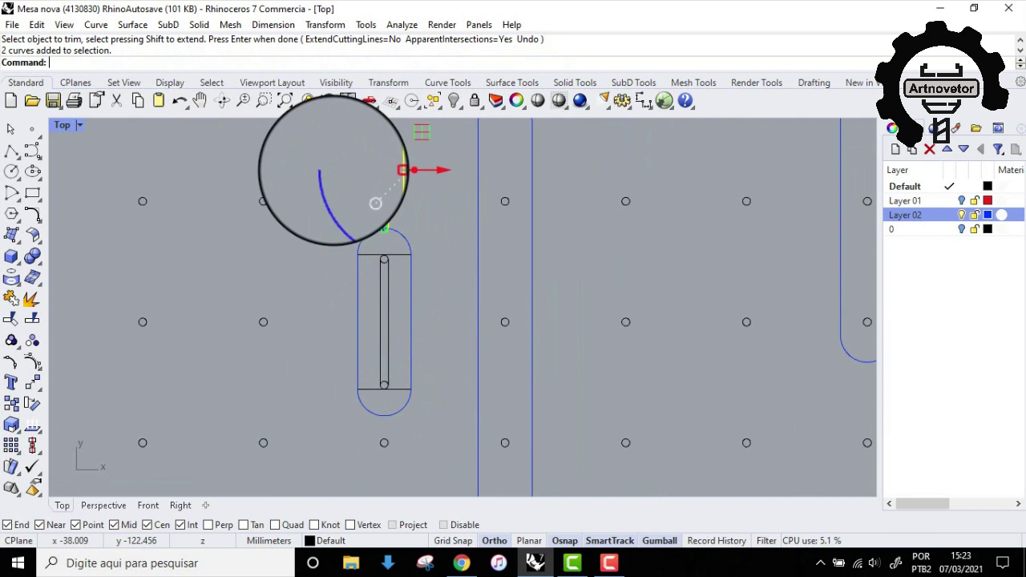
key(Delete)
click(371, 255)
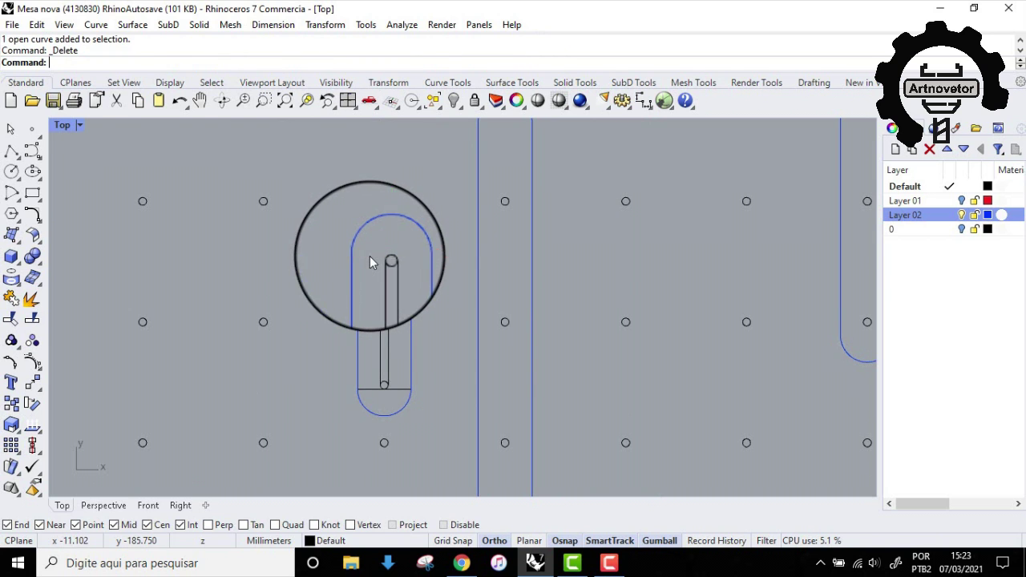
key(Delete)
click(368, 389)
key(Delete)
- Trim away the inner halves of both circles to leave one narrow round-ended slot inside the short slotted outline
drag(327, 238, 472, 424)
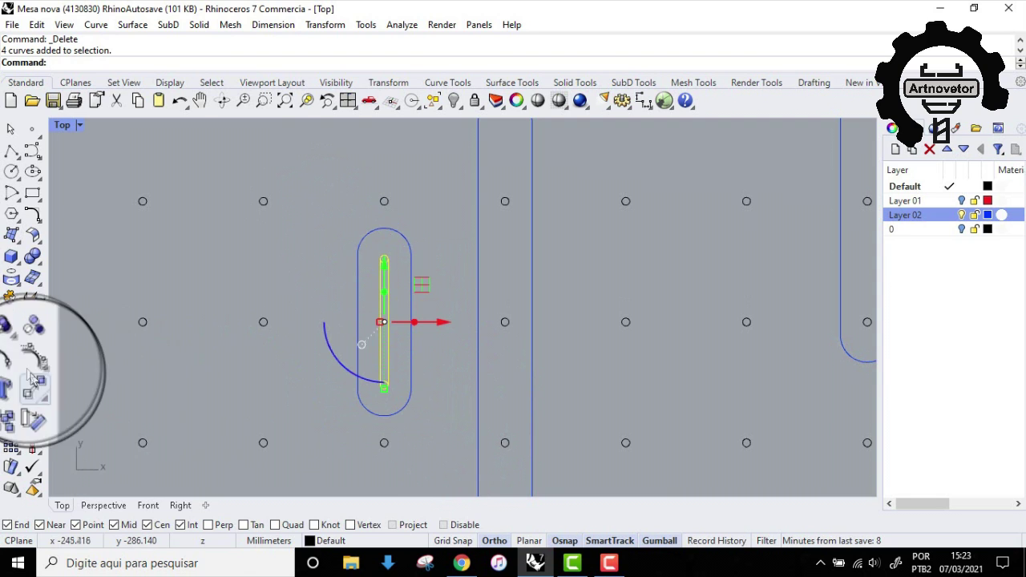
click(11, 318)
scroll(361, 255, up, 8)
click(413, 278)
scroll(416, 319, down, 8)
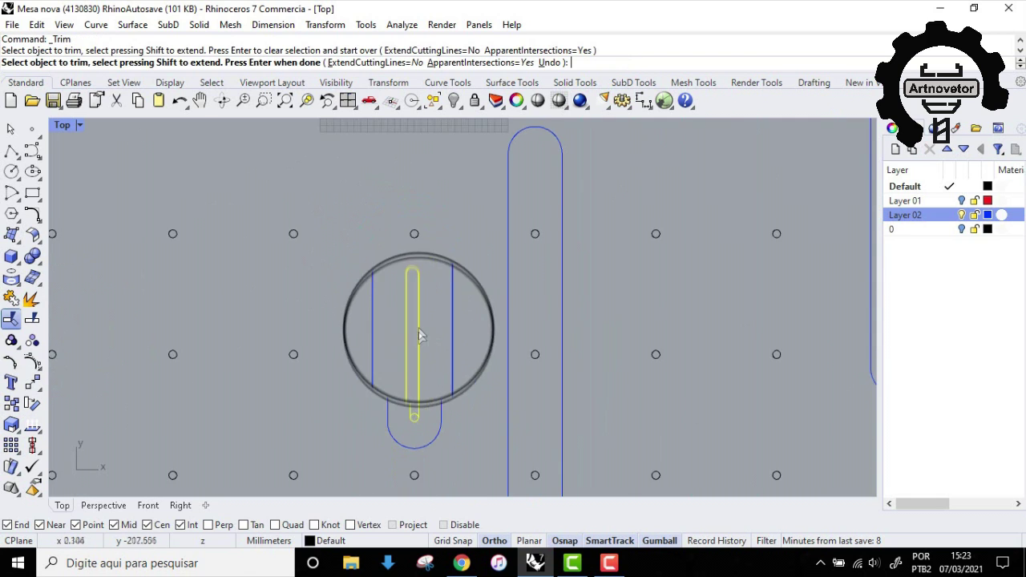
scroll(419, 331, up, 6)
click(418, 317)
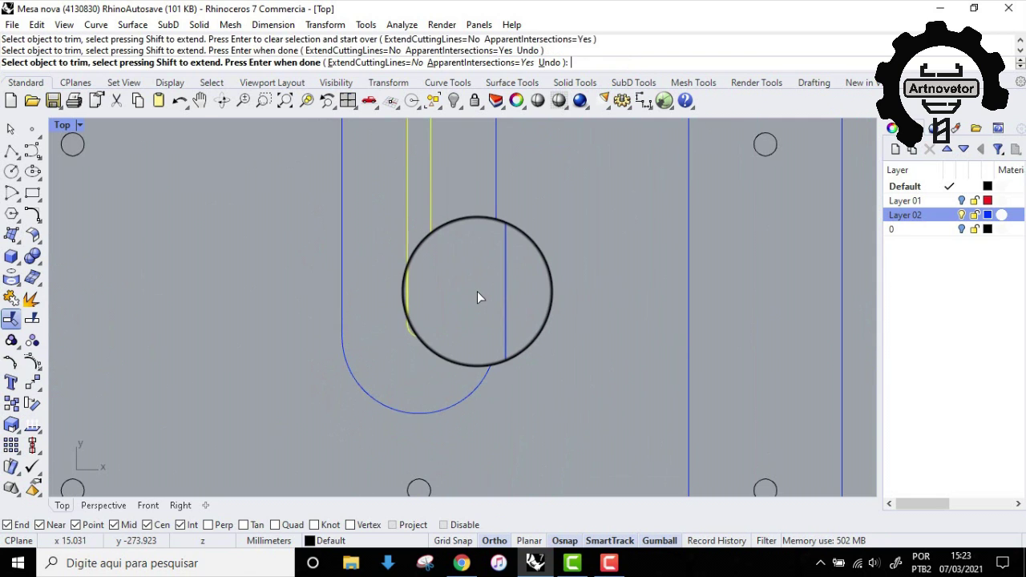
key(Return)
- Examine the narrow inner slot in the short stop piece alongside the other blue outlines on the table
scroll(476, 293, down, 9)
right_drag(388, 175, 361, 315)
scroll(381, 226, down, 6)
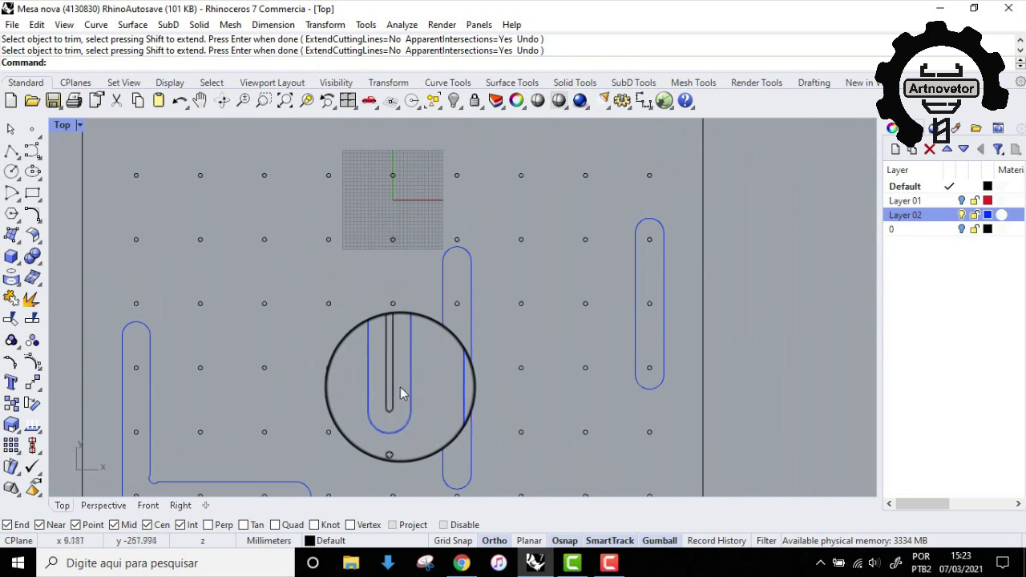
scroll(401, 392, up, 5)
scroll(365, 337, down, 5)
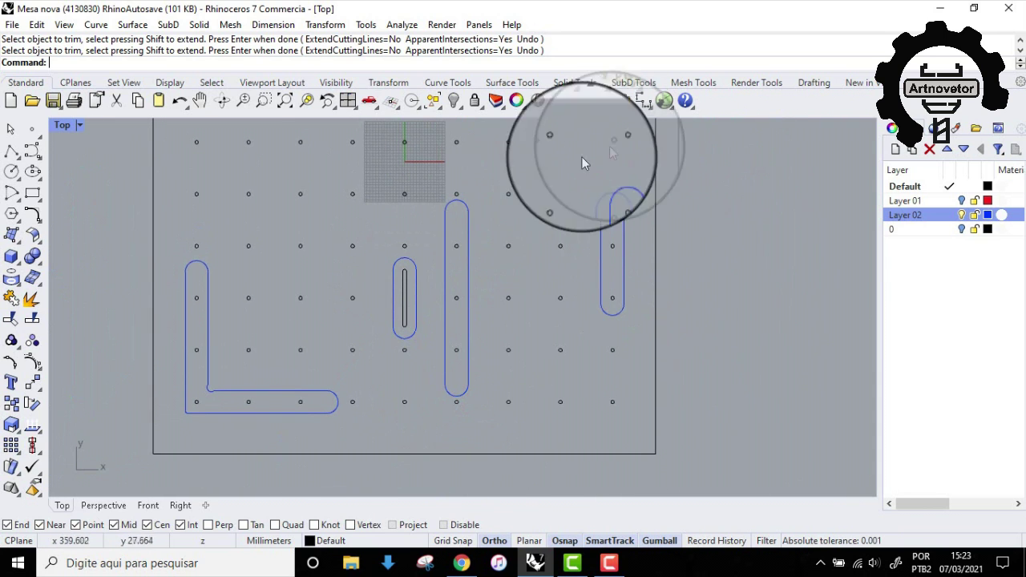
scroll(399, 313, up, 2)
right_drag(371, 316, 414, 325)
scroll(414, 324, down, 3)
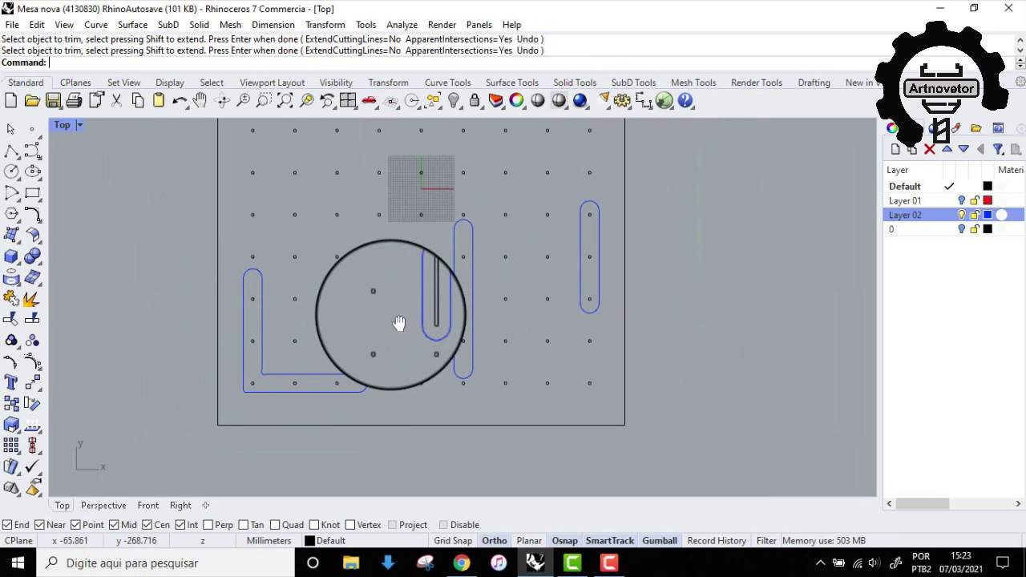